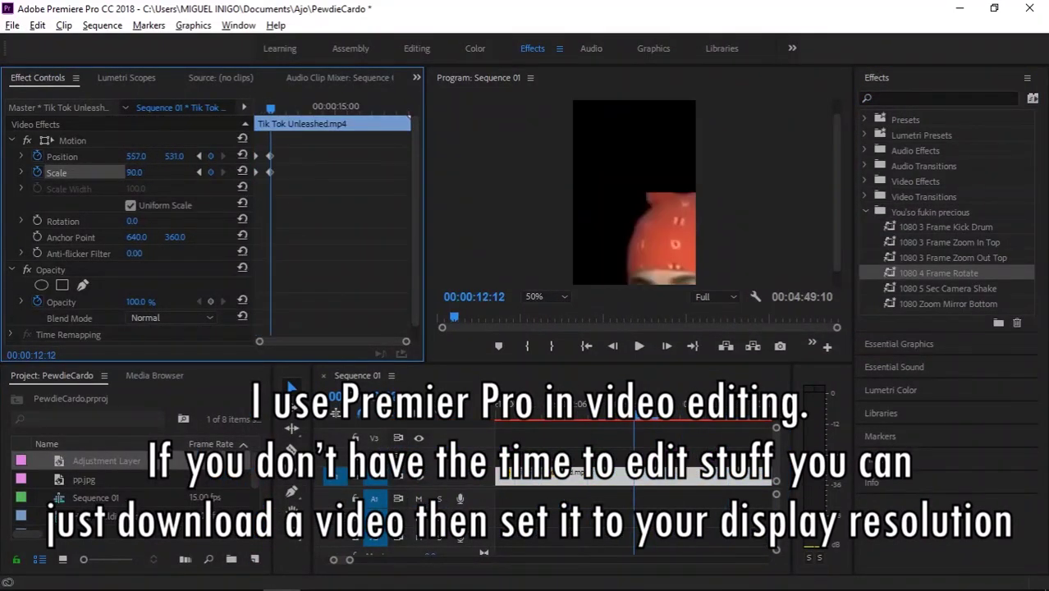
right_click(661, 484)
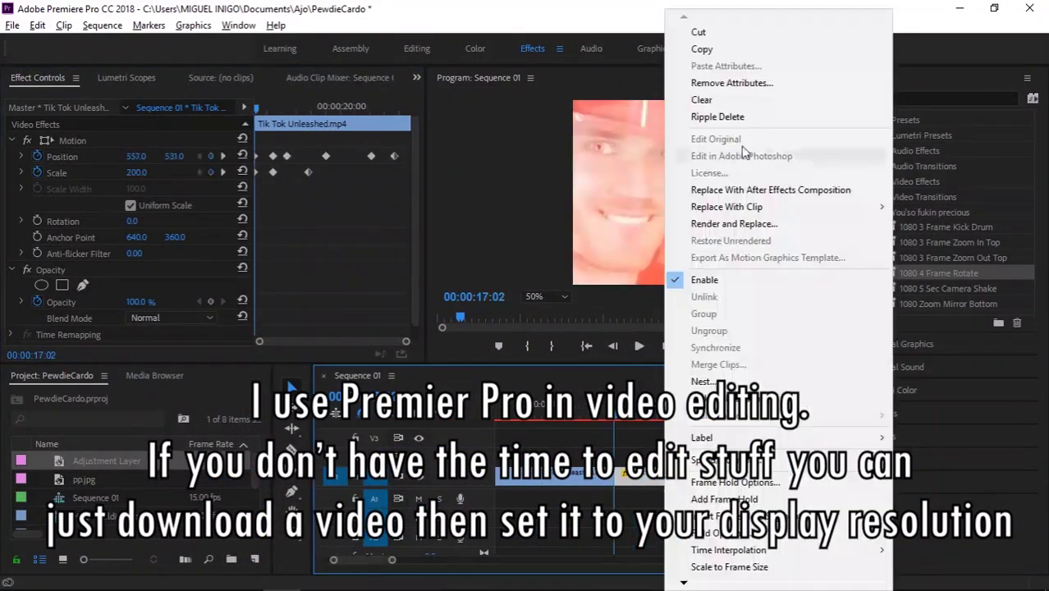
key(Escape)
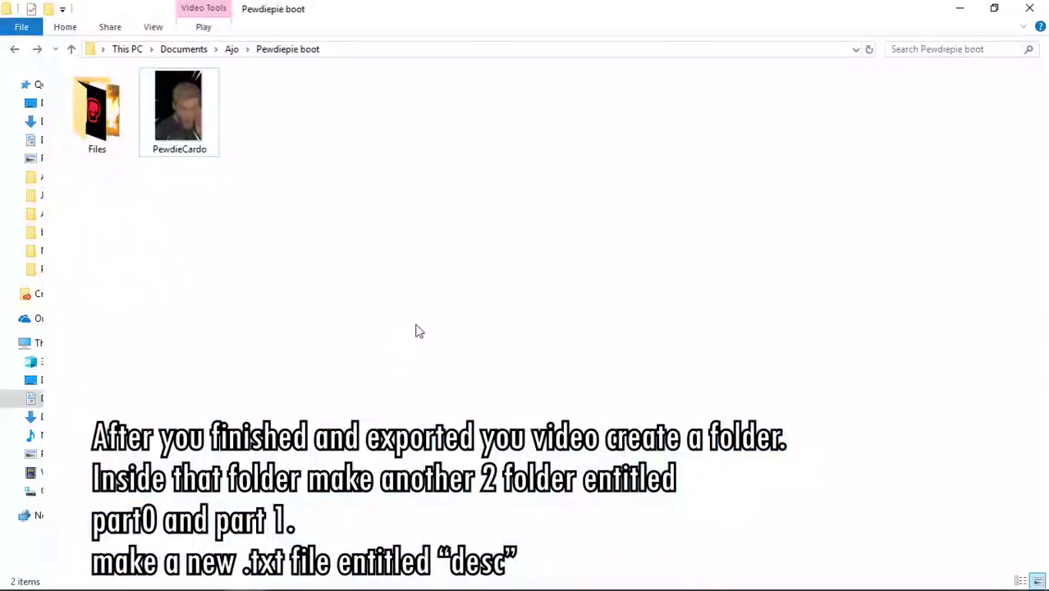
In File Explorer, create a folder named Bootanimation inside the Pewdiepie boot folder
right_click(398, 267)
mouse_move(432, 443)
click(627, 264)
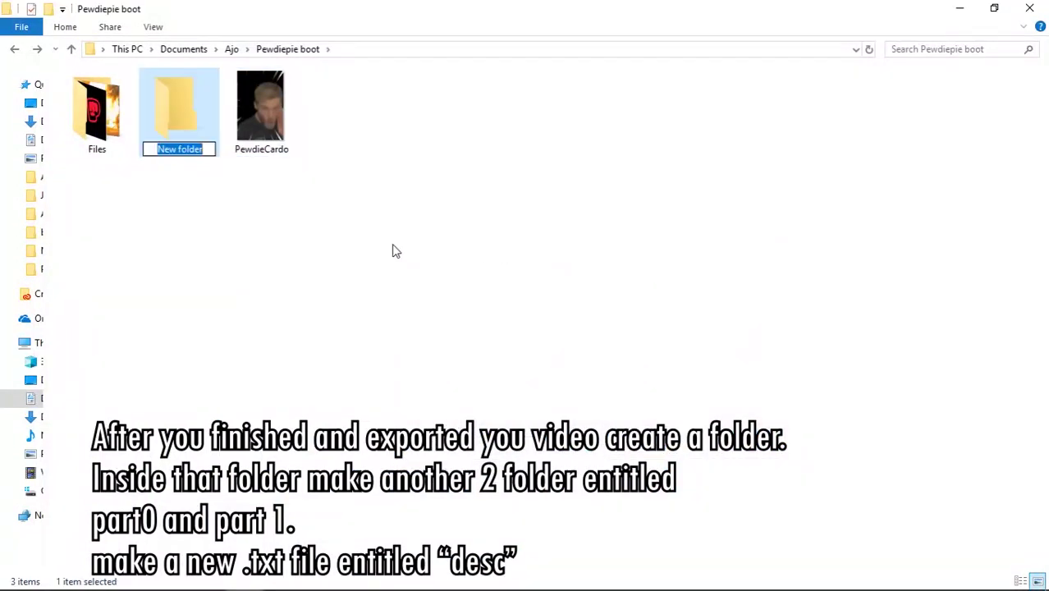
text(Bootanimation)
key(Return)
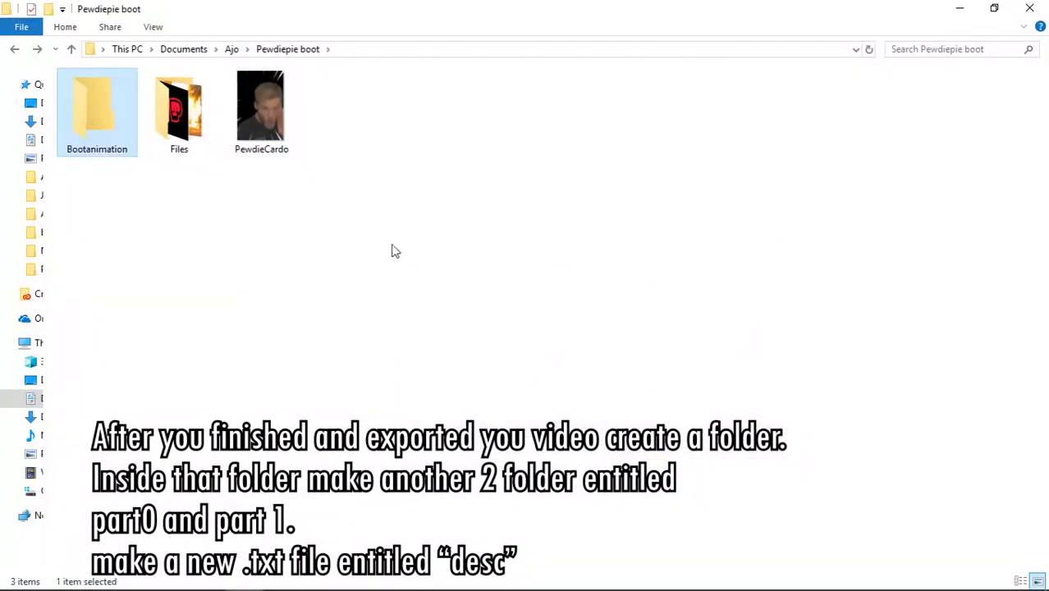
Create two subfolders named part0 and part1 inside the Bootanimation folder
key(Return)
right_click(393, 251)
mouse_move(460, 425)
click(596, 228)
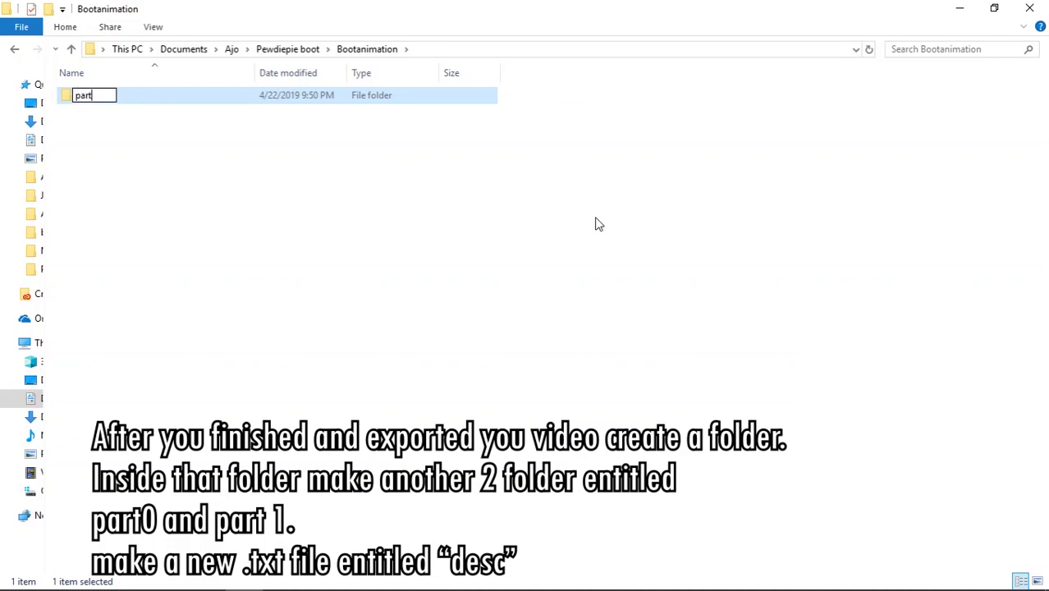
right_click(596, 224)
mouse_move(664, 398)
click(764, 199)
key(Return)
Create a text document named desc in the Bootanimation folder and enlarge the file icons
right_click(535, 276)
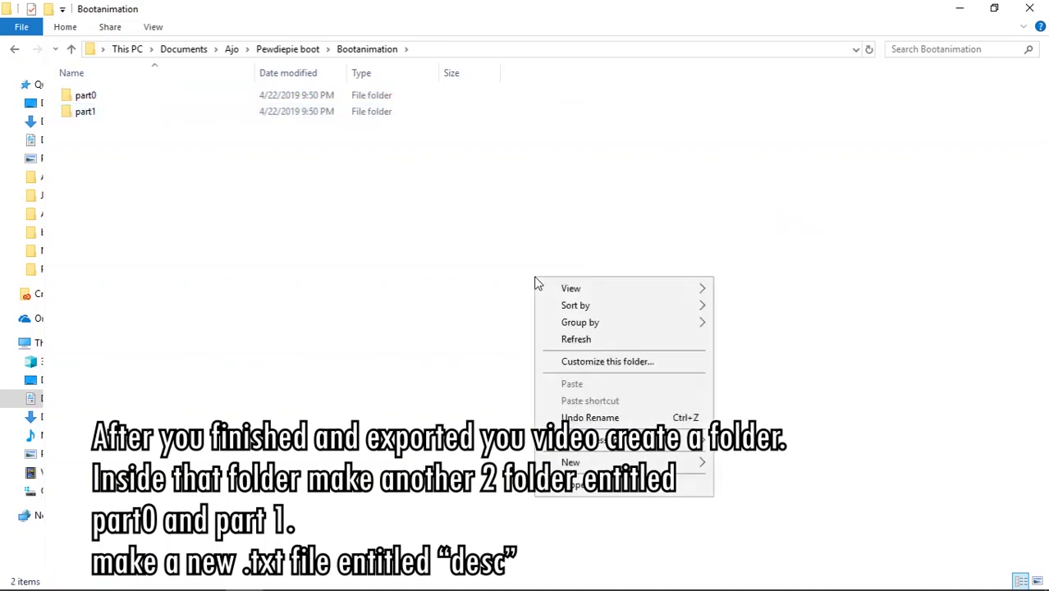
mouse_move(614, 465)
click(768, 427)
text(desc)
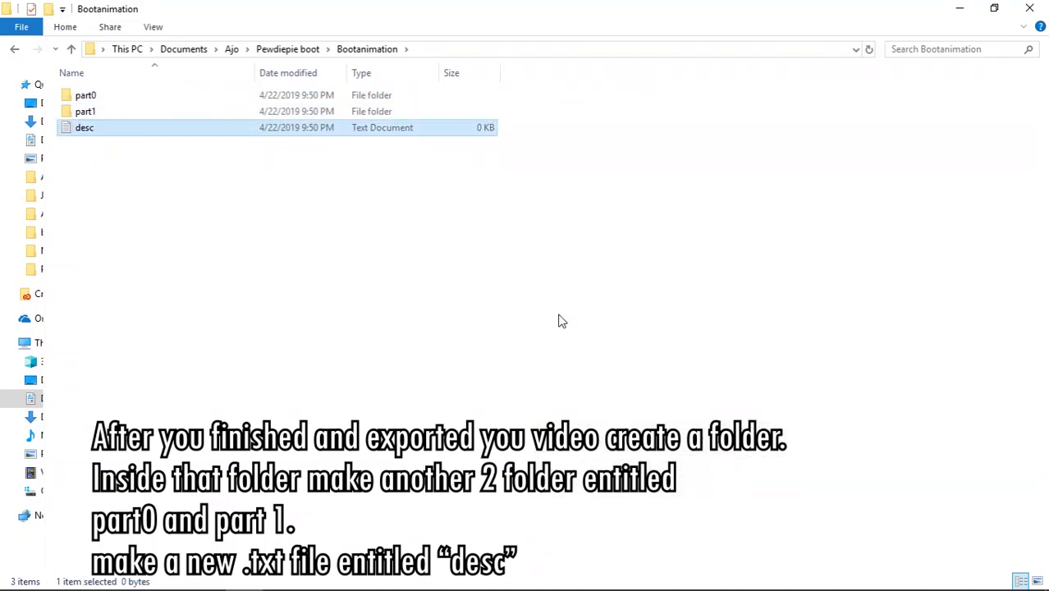
ctrl+scroll(558, 321, up, 5)
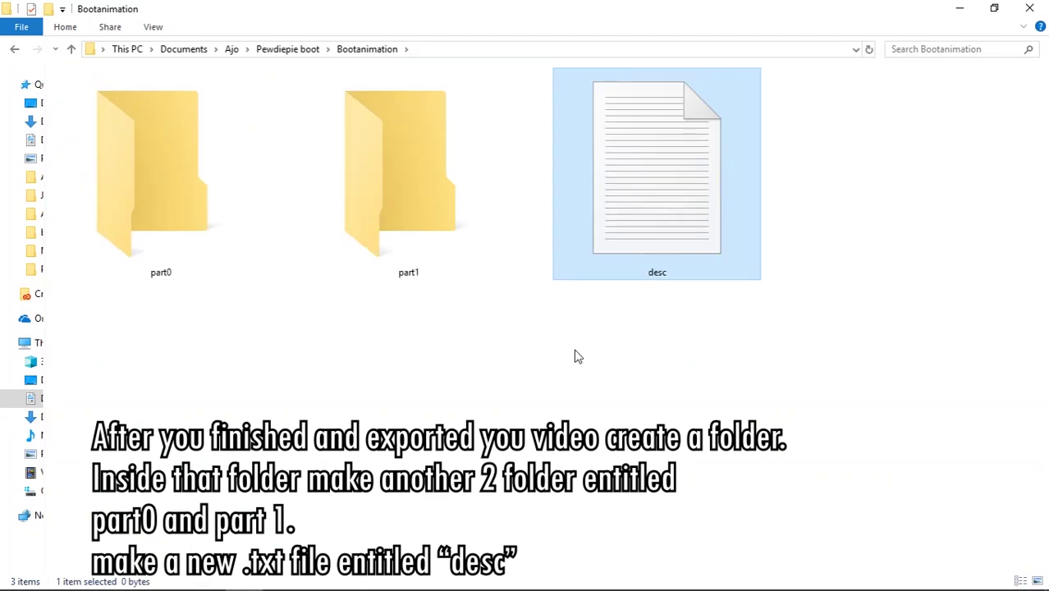
click(576, 351)
Fill desc with the lines "320 480 15", "p 1 0 part0" and "p 0 0 part1", save it and close Notepad
double_click(635, 218)
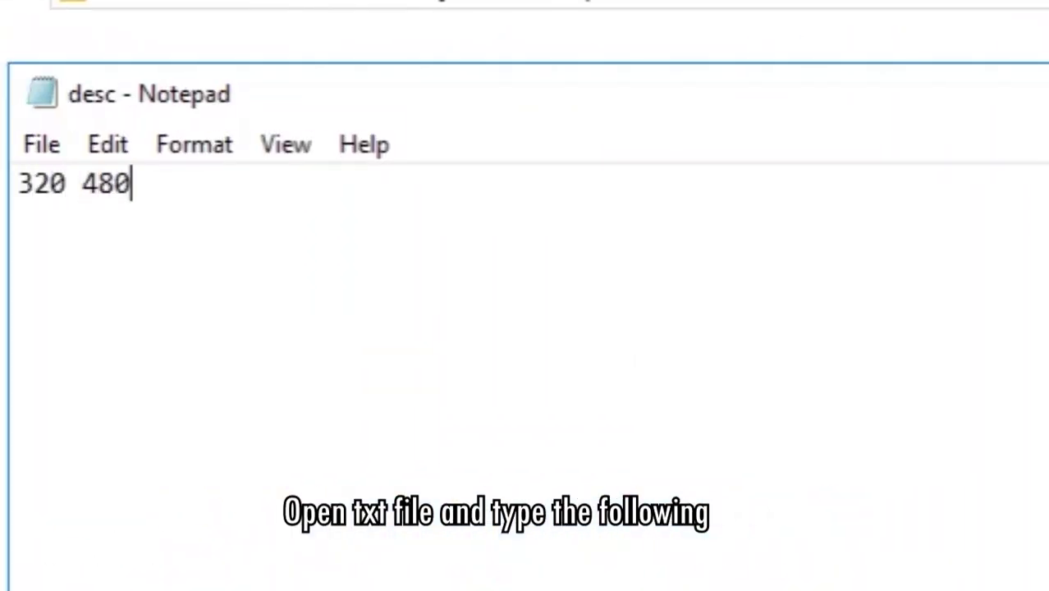
text(320 480 15)
key(Return)
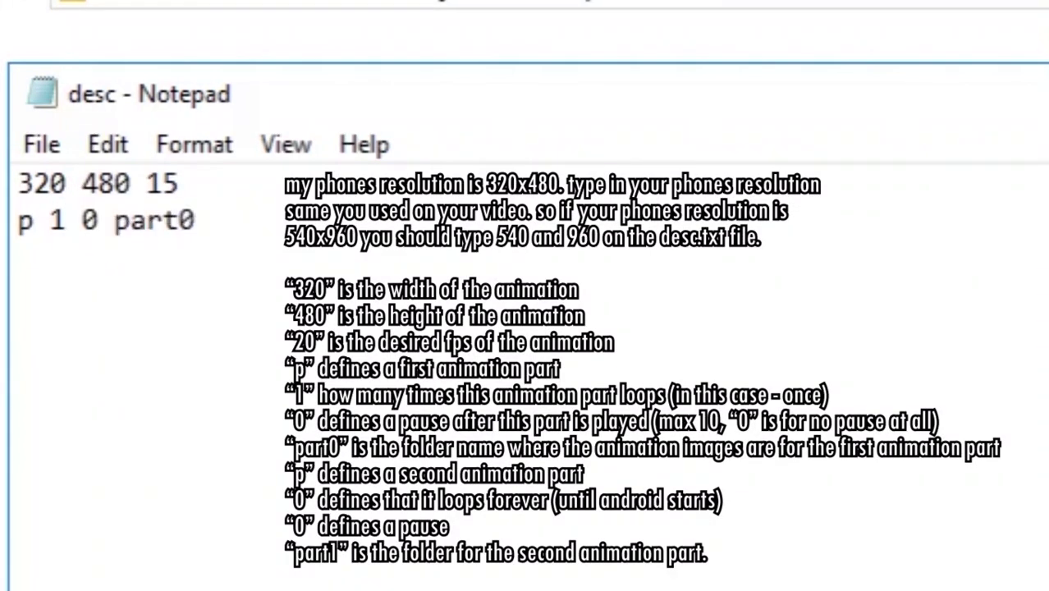
text(part1)
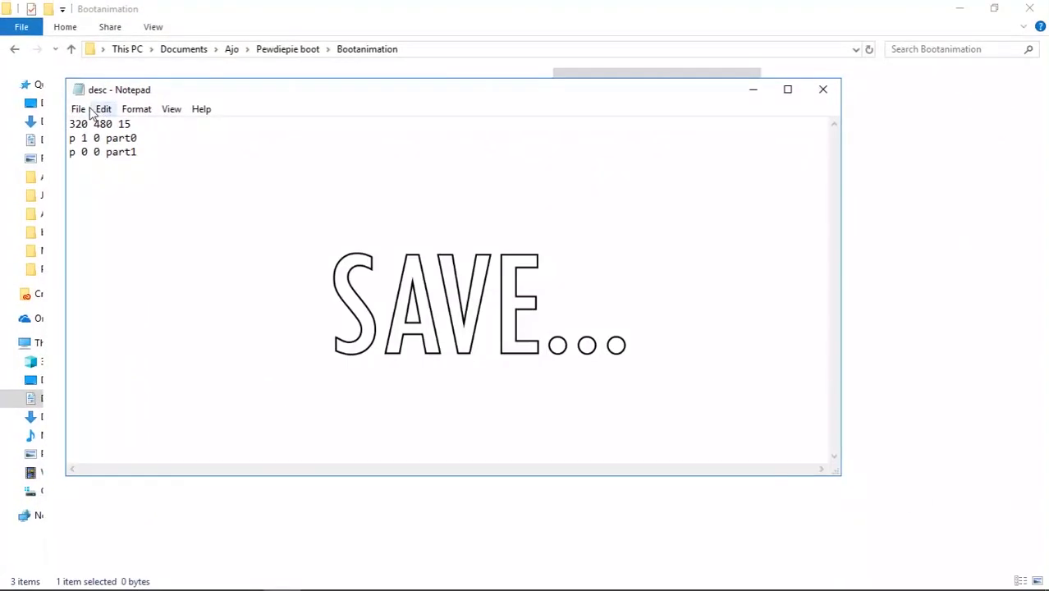
click(79, 110)
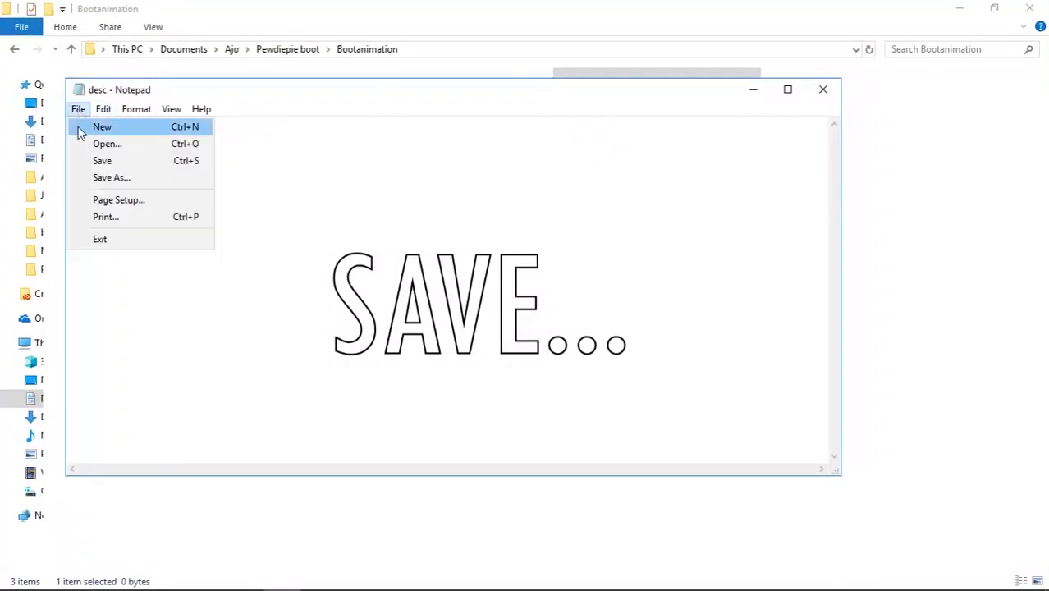
click(97, 160)
click(824, 91)
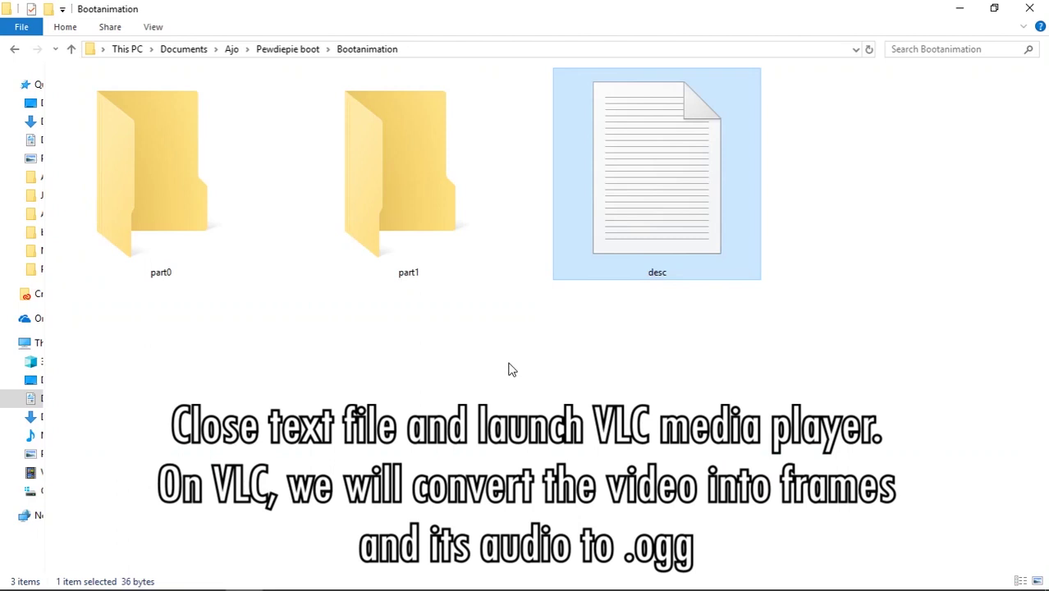
Launch VLC media player and maximize its window
key(super)
text(vlc)
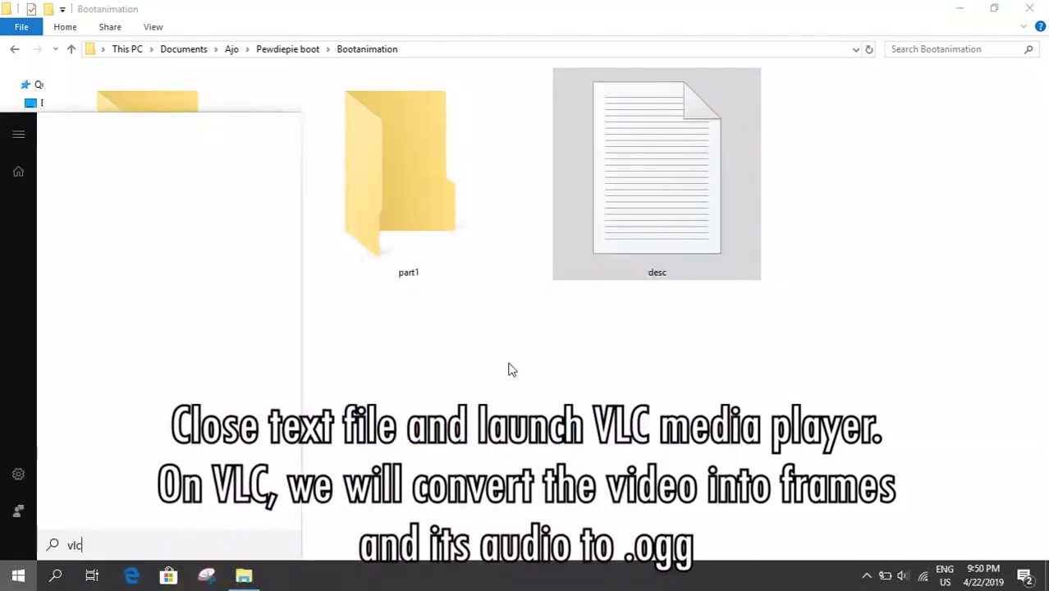
key(Return)
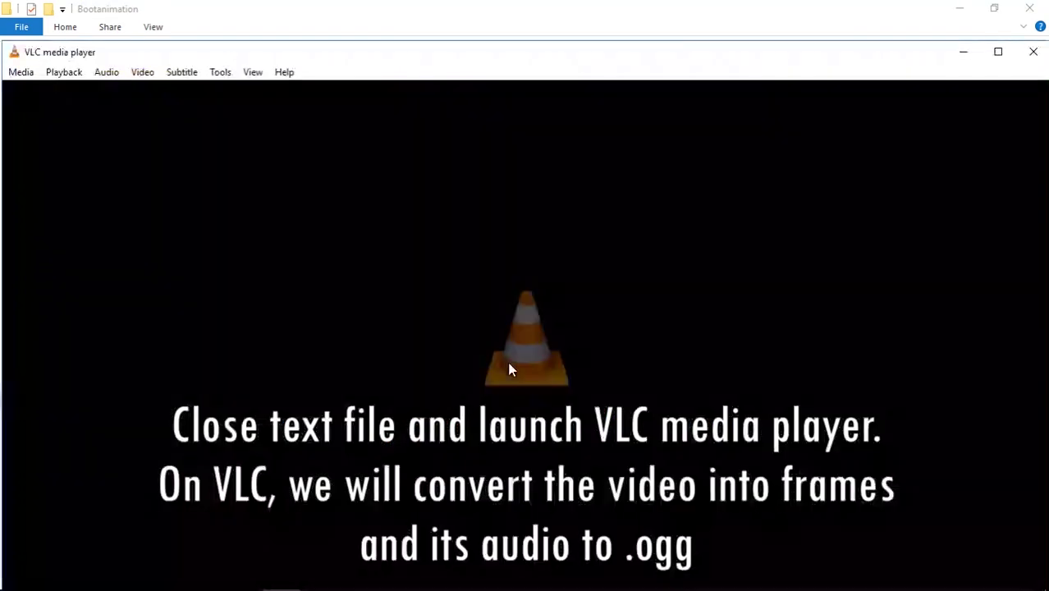
double_click(459, 56)
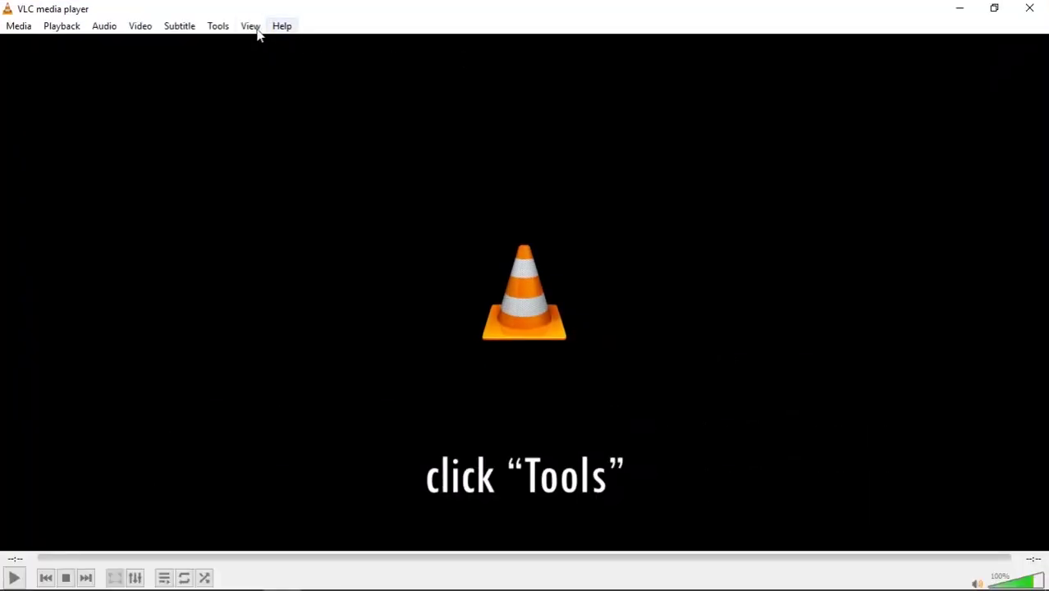
Show all of VLC's preferences and open the Scene filter settings among the video filters
click(220, 27)
click(238, 203)
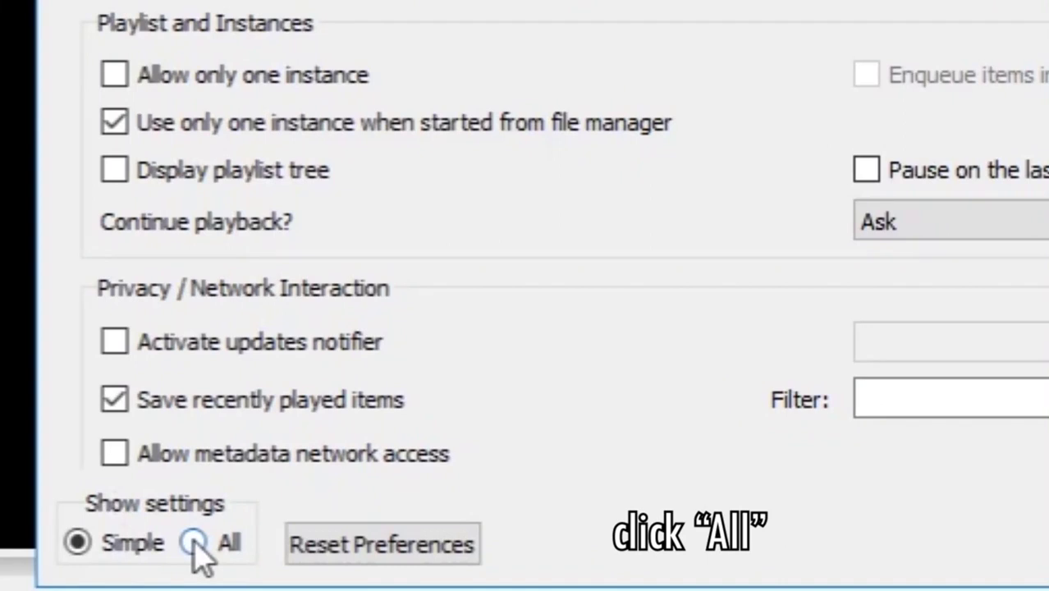
click(194, 542)
scroll(292, 206, down, 4)
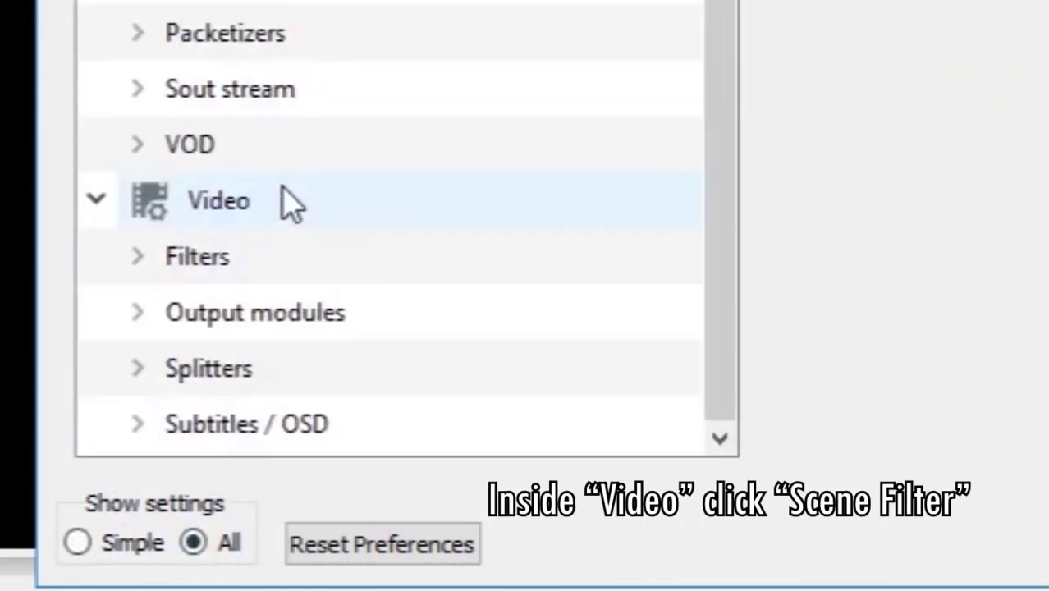
click(140, 258)
scroll(304, 179, down, 7)
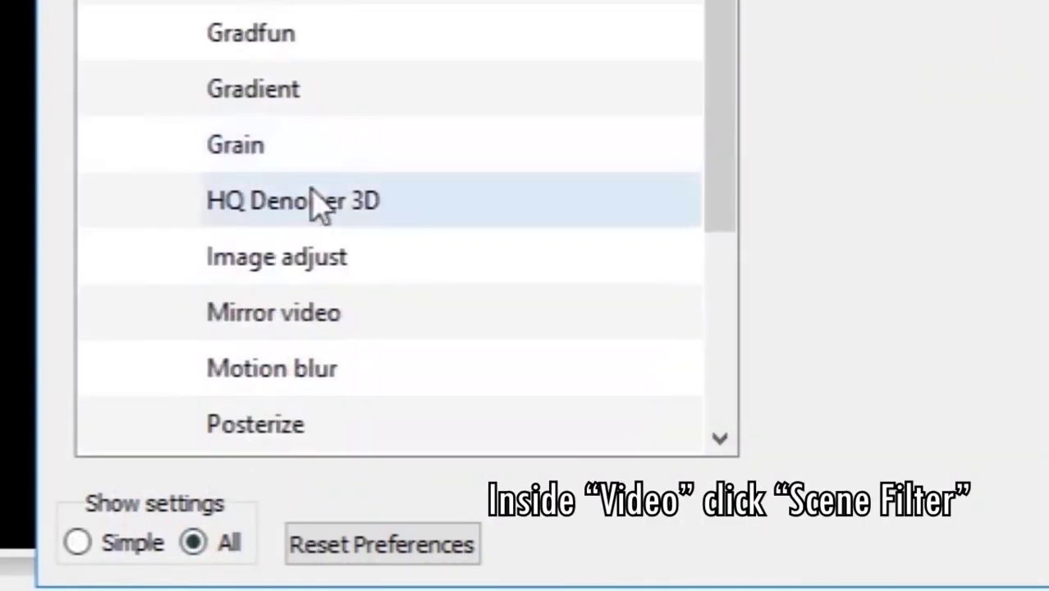
scroll(316, 209, down, 1)
scroll(312, 266, down, 1)
click(315, 332)
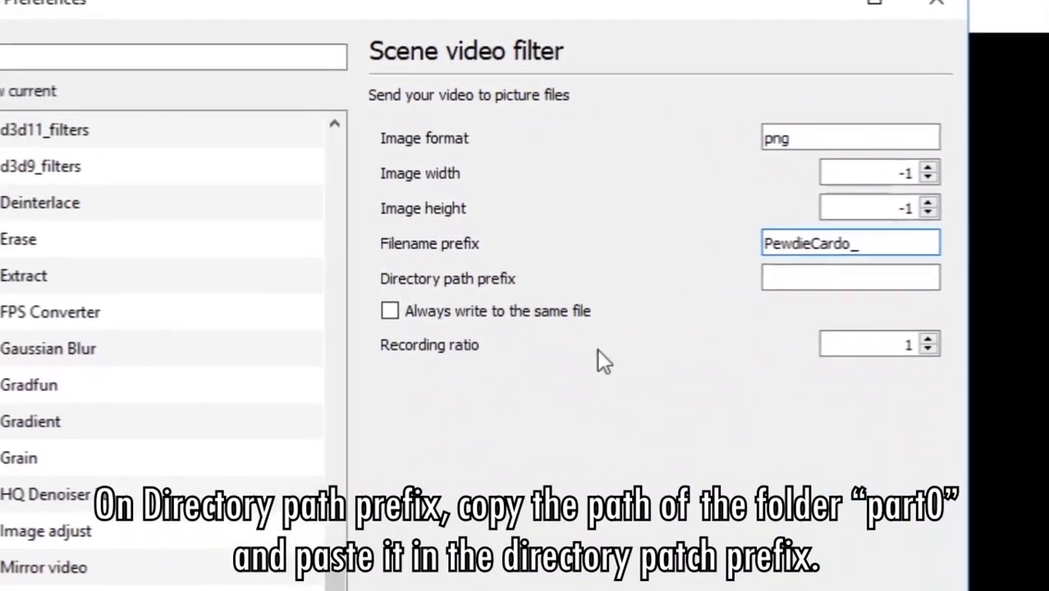
Copy the part0 folder's path into the scene filter's directory path prefix and save the preferences
key(alt+Tab)
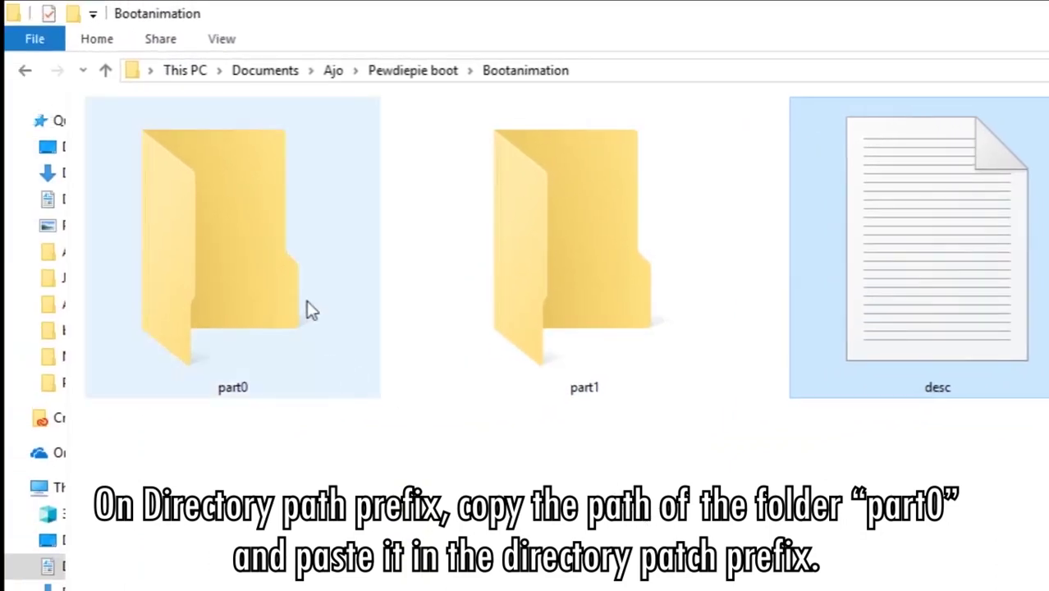
double_click(306, 299)
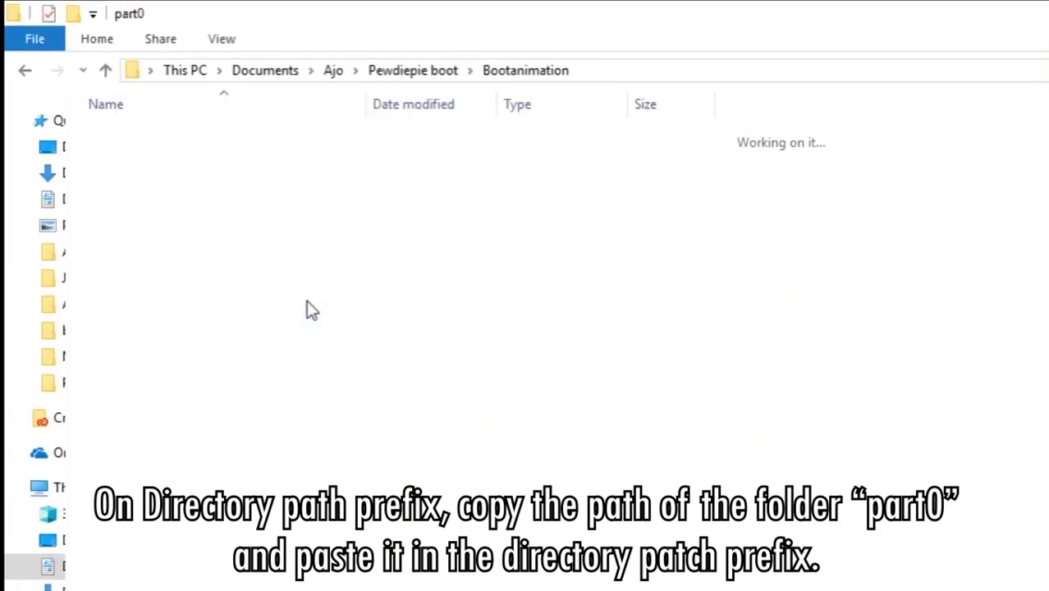
click(747, 74)
right_click(505, 78)
click(530, 145)
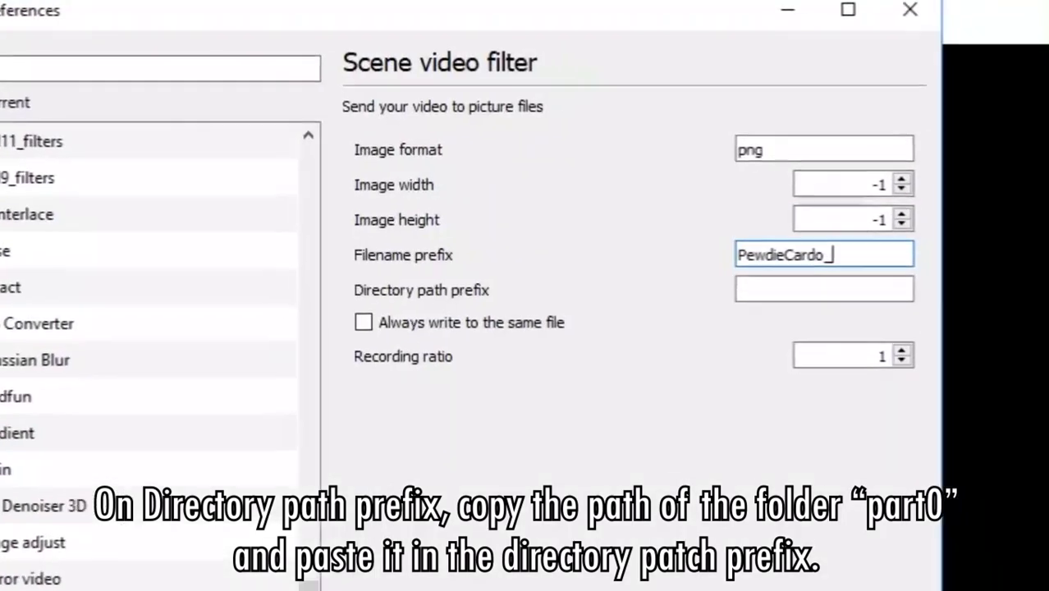
click(624, 306)
right_click(591, 305)
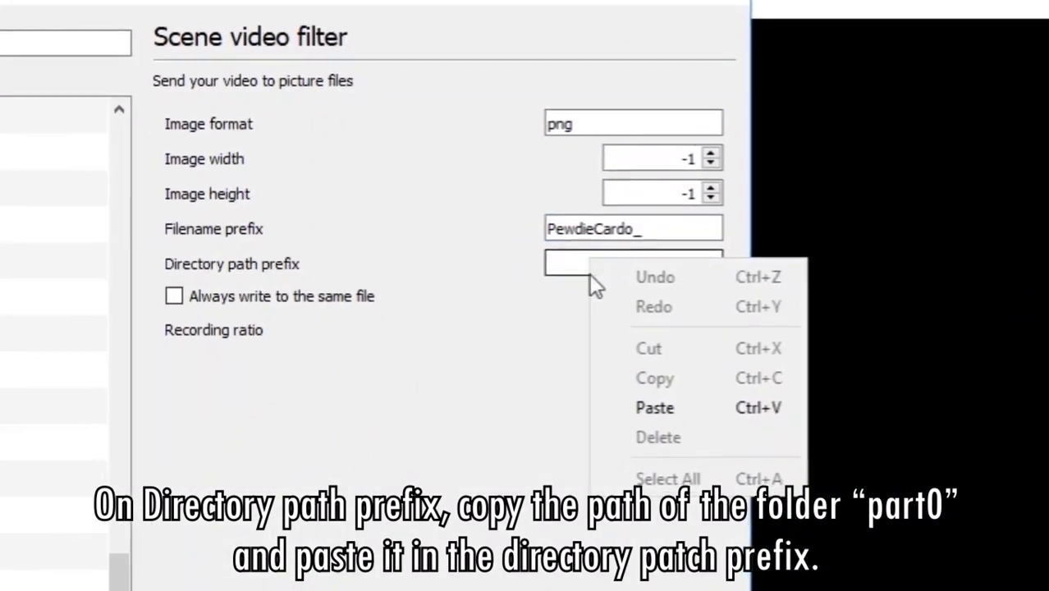
click(658, 474)
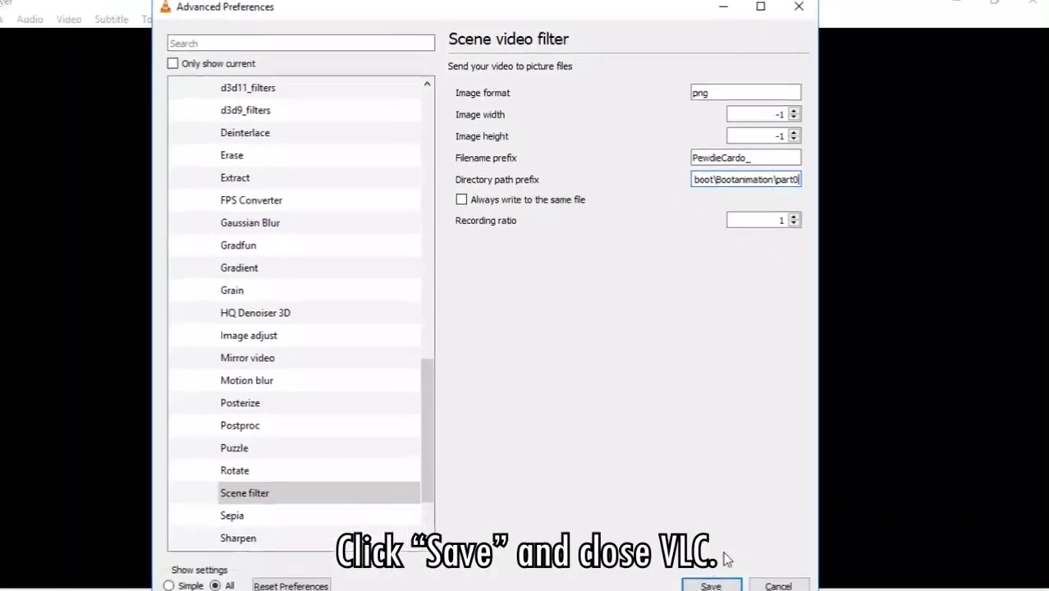
click(713, 579)
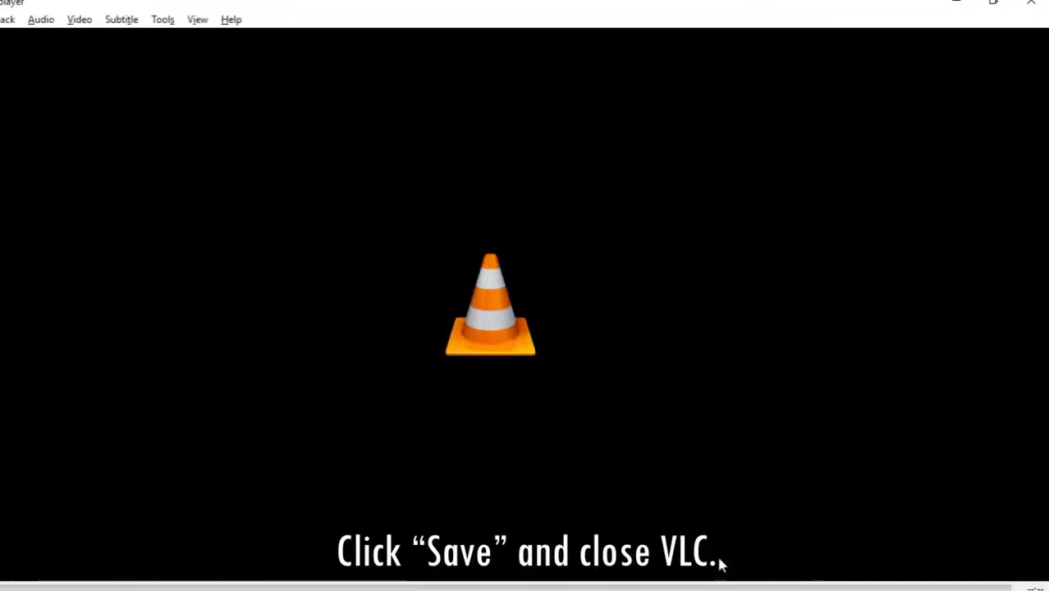
Close VLC media player and launch it again
click(1026, 12)
key(super)
text(vlc)
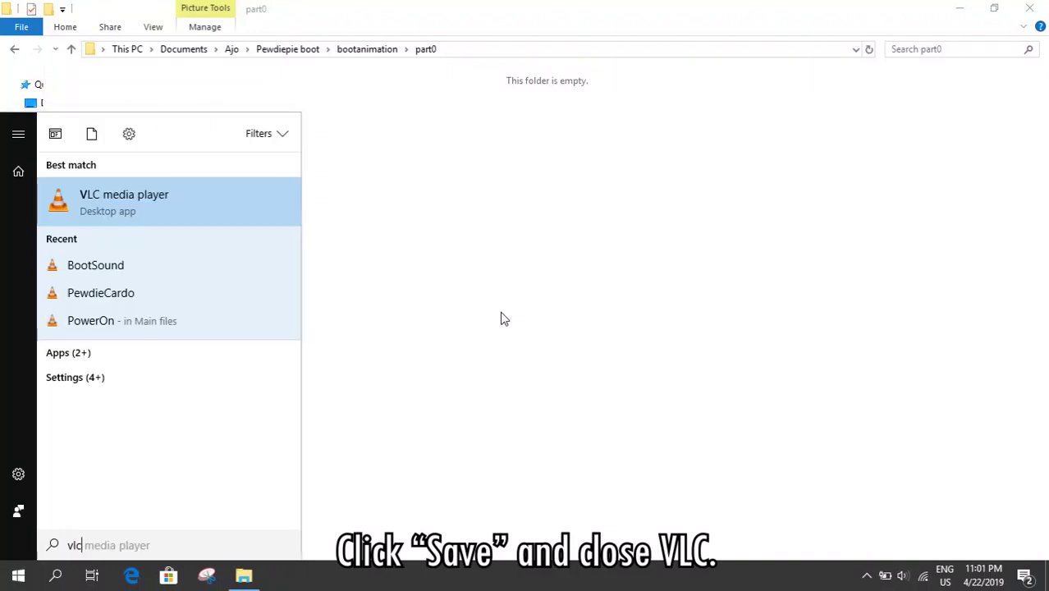
key(Return)
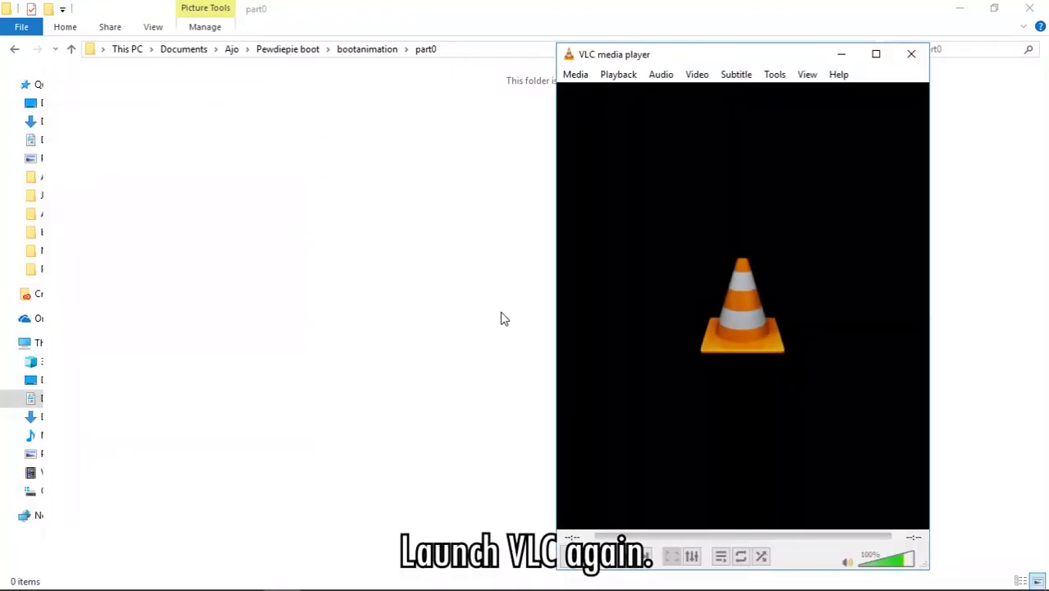
Open the PewDie video in VLC, let it play to the end to export its frames, and close VLC
click(574, 75)
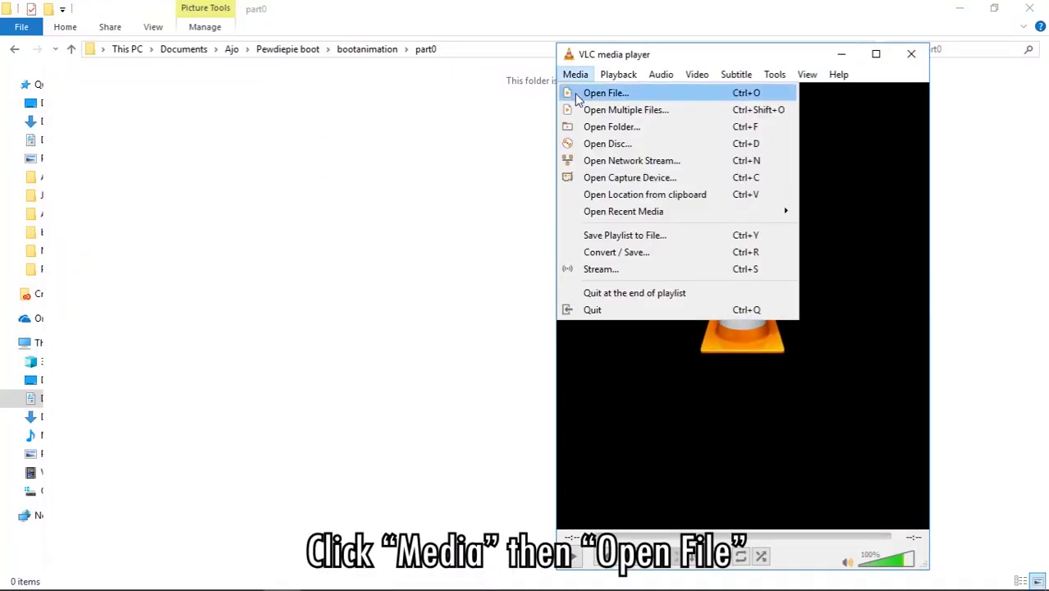
click(577, 95)
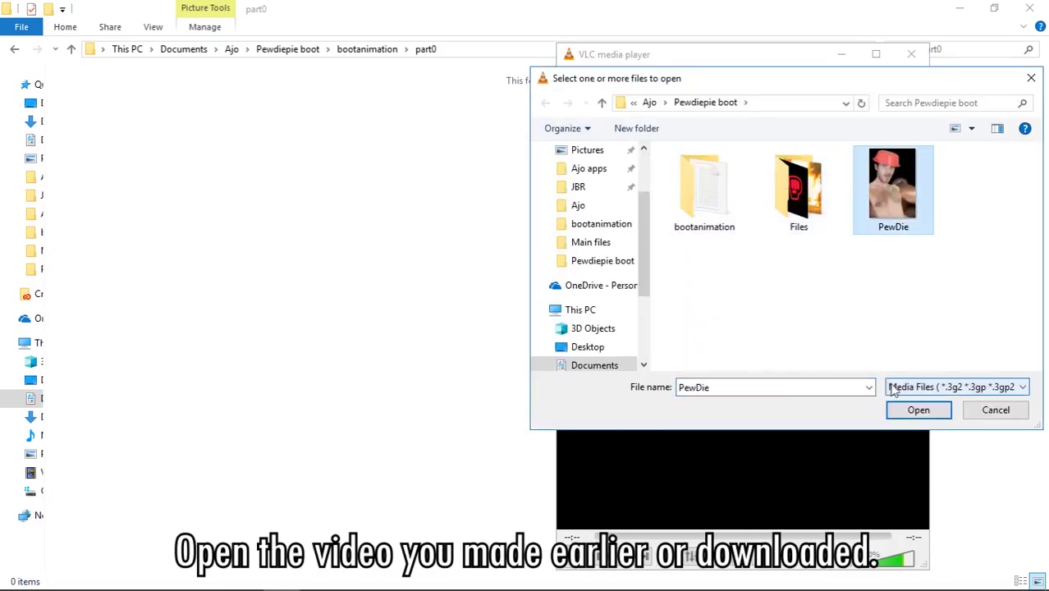
click(902, 414)
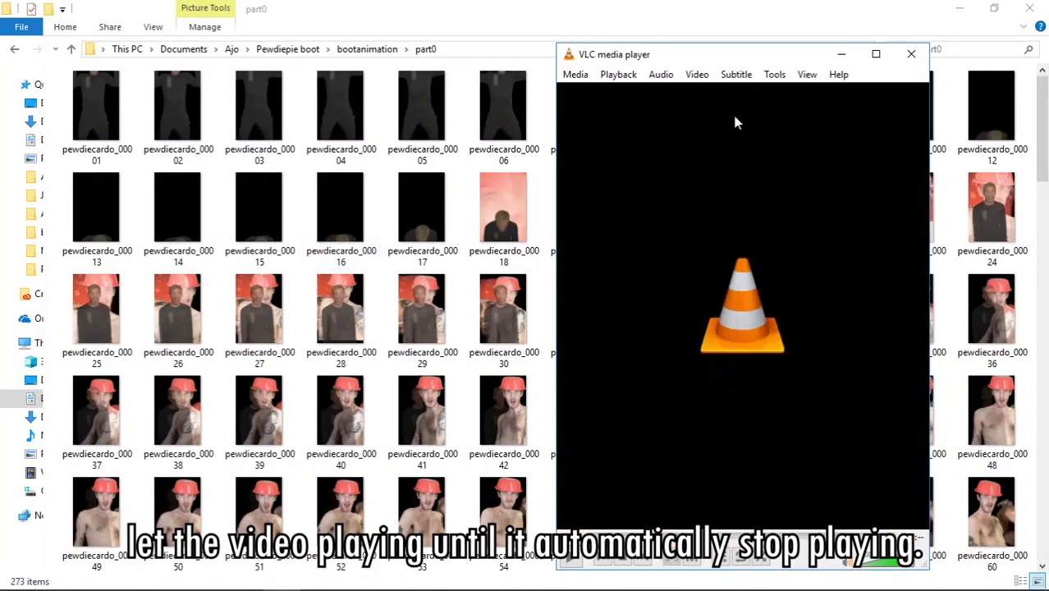
click(911, 55)
Copy the last exported frame, pewdiecardo_00273, from the part0 folder into the part1 folder
scroll(885, 304, down, 15)
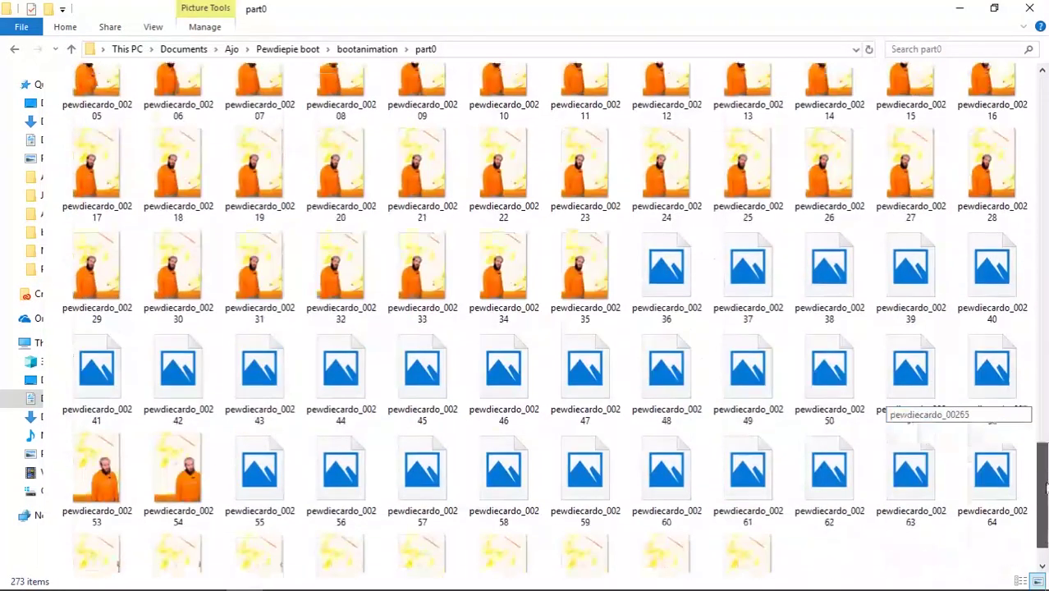
scroll(933, 523, up, 15)
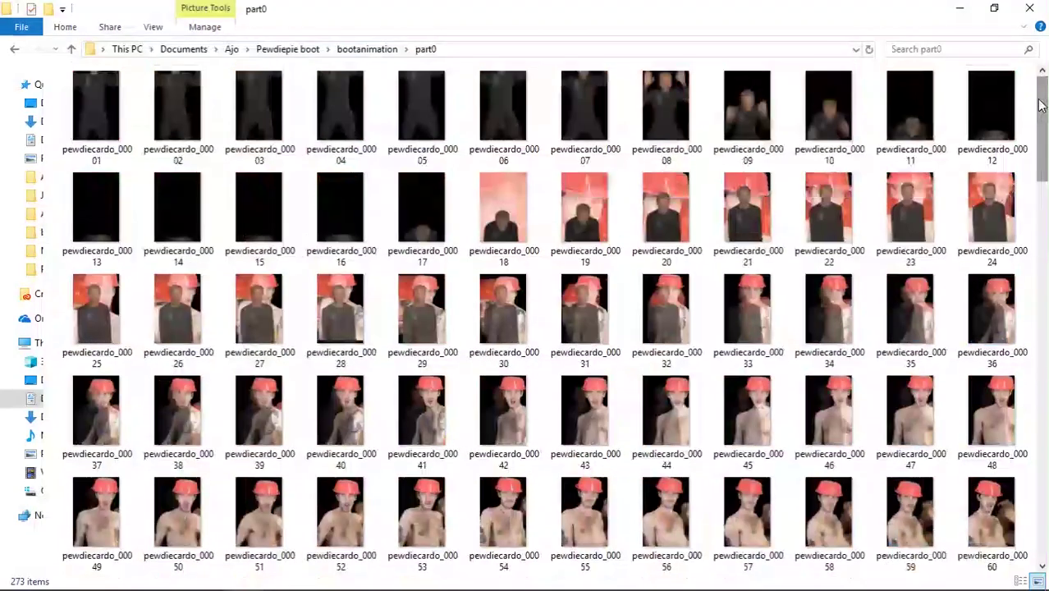
drag(1040, 105, 1021, 538)
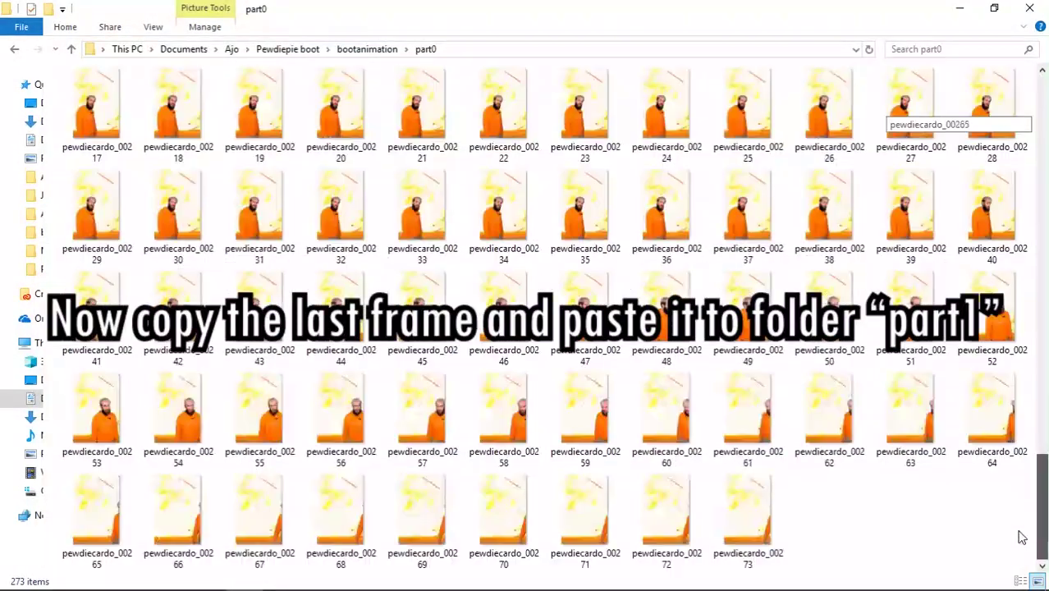
click(14, 48)
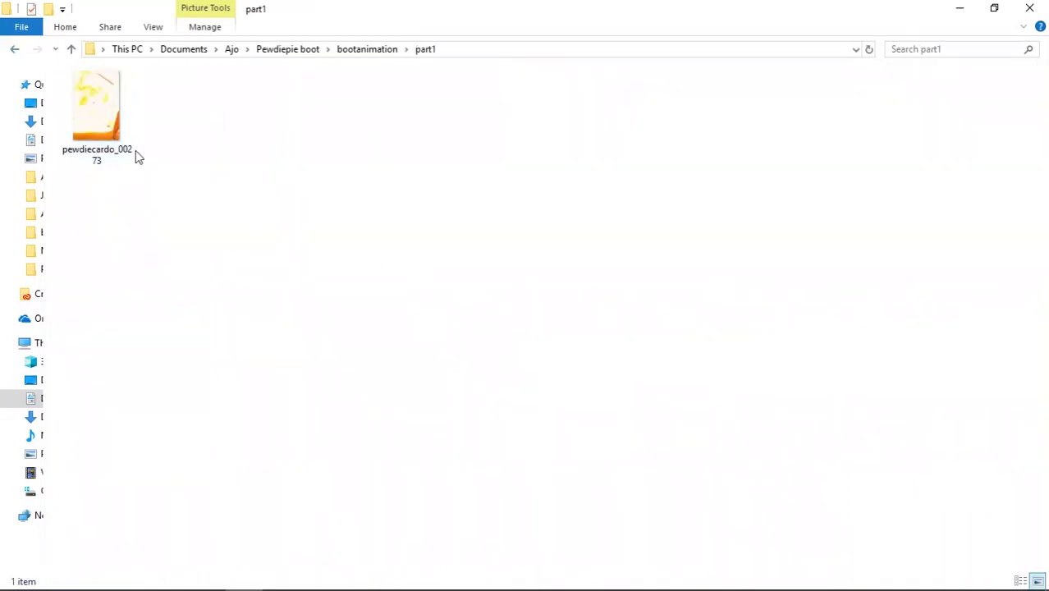
Archive the part0 and part1 folders and the desc file as bootanimation.zip in ZIP format with the Store compression method
click(13, 51)
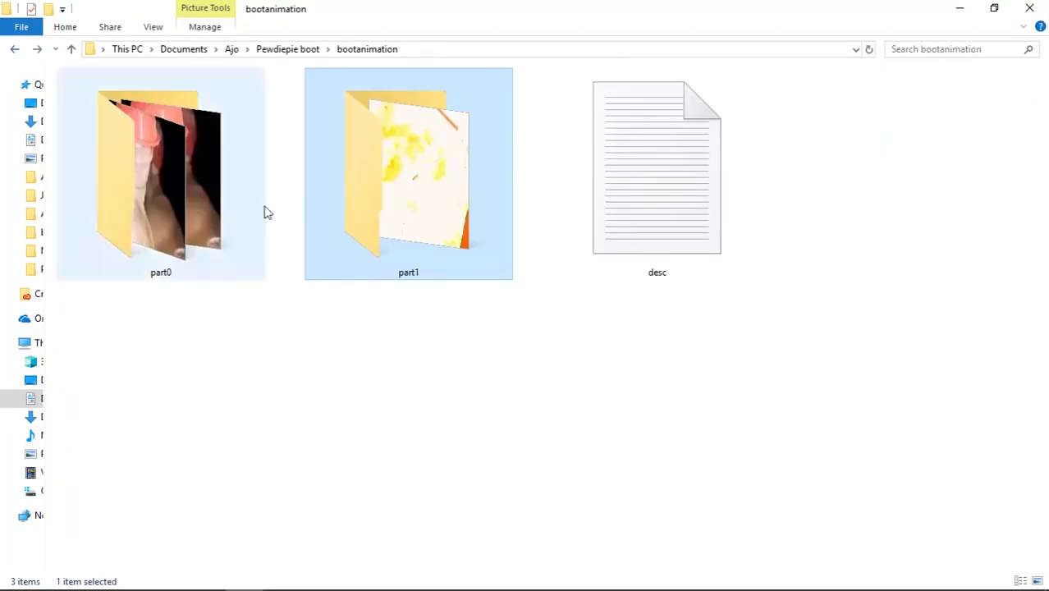
click(474, 446)
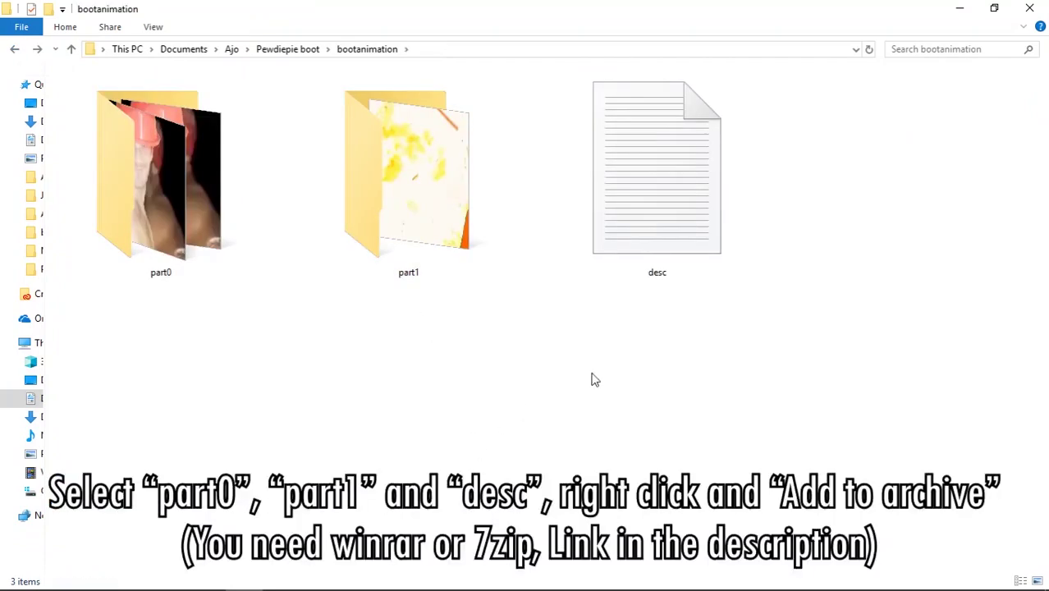
drag(749, 402, 127, 132)
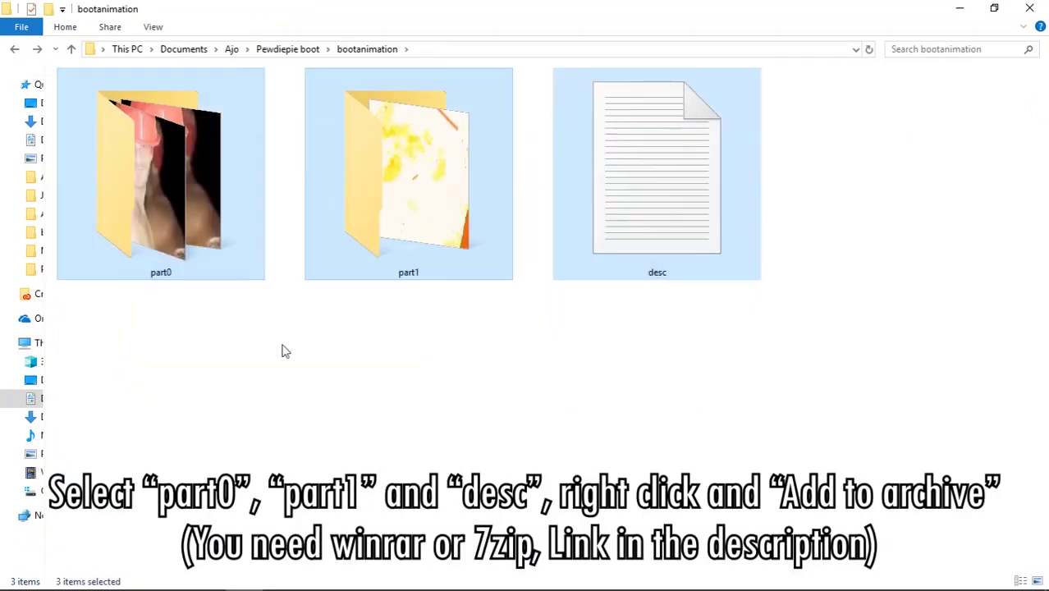
right_click(183, 209)
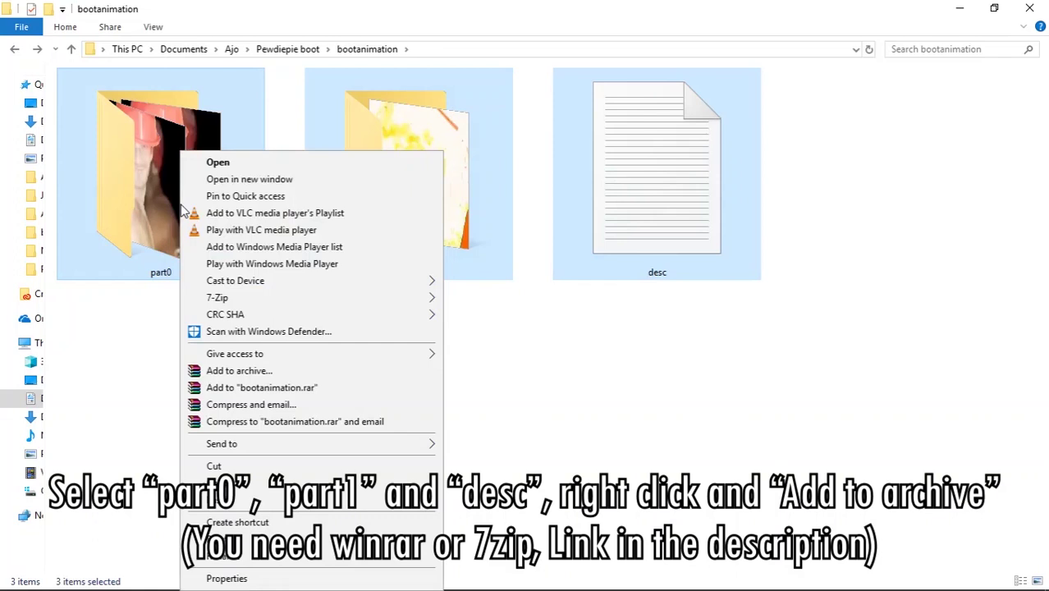
click(238, 371)
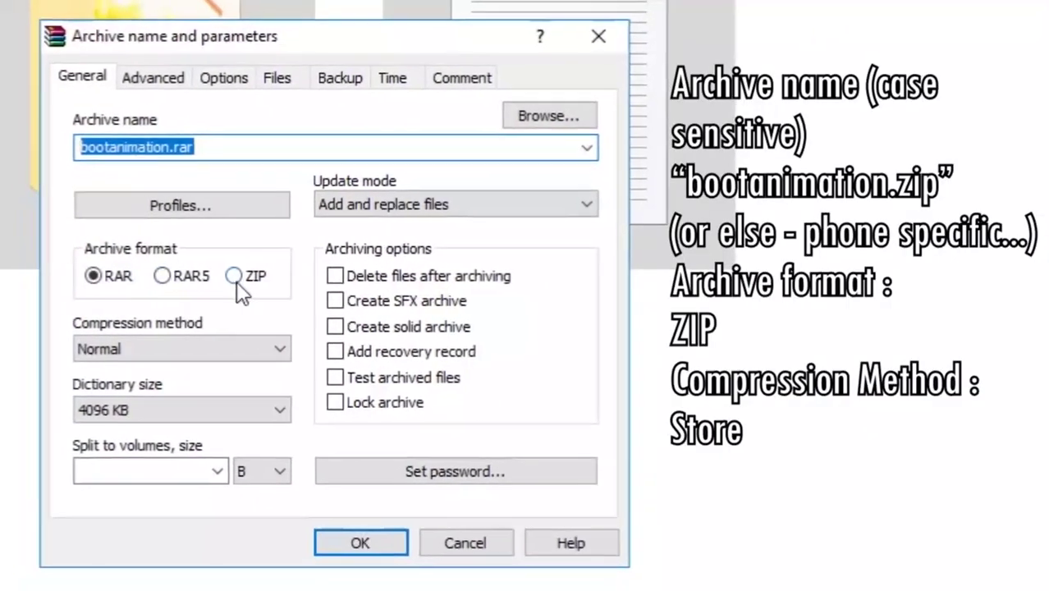
click(293, 277)
click(296, 348)
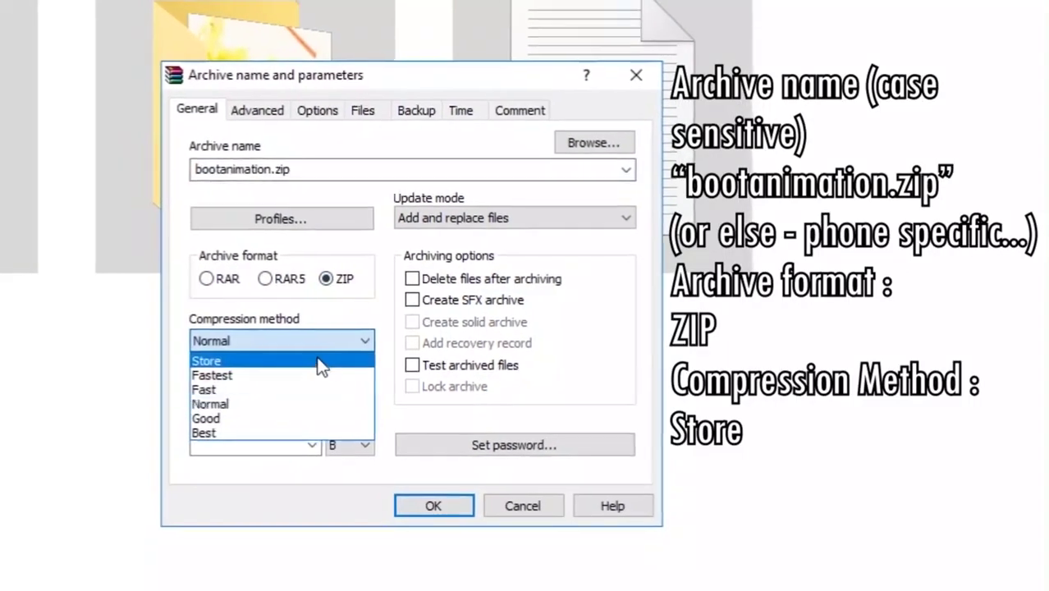
click(299, 366)
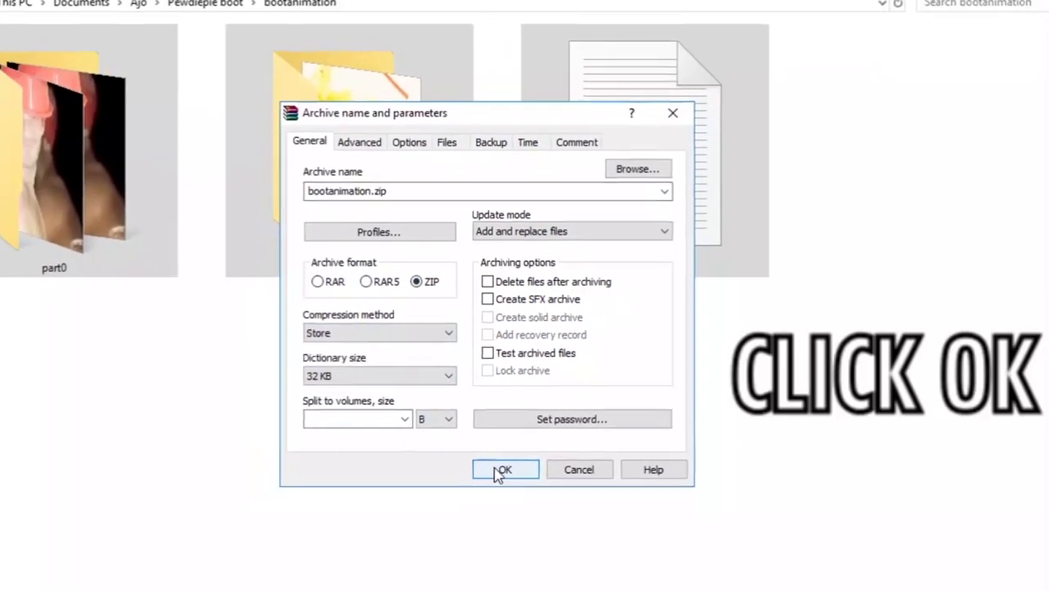
click(468, 488)
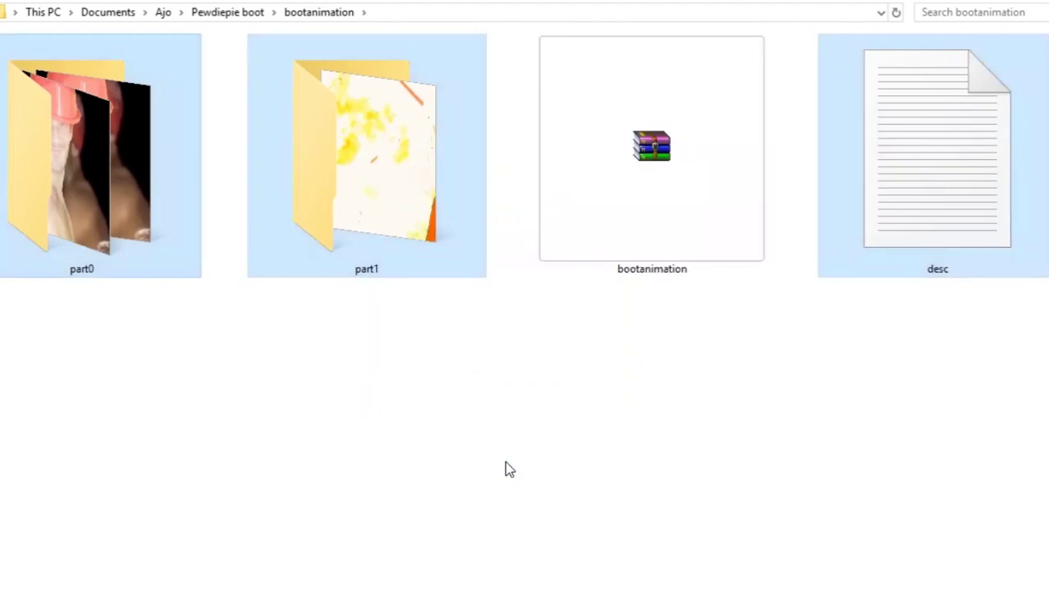
click(509, 468)
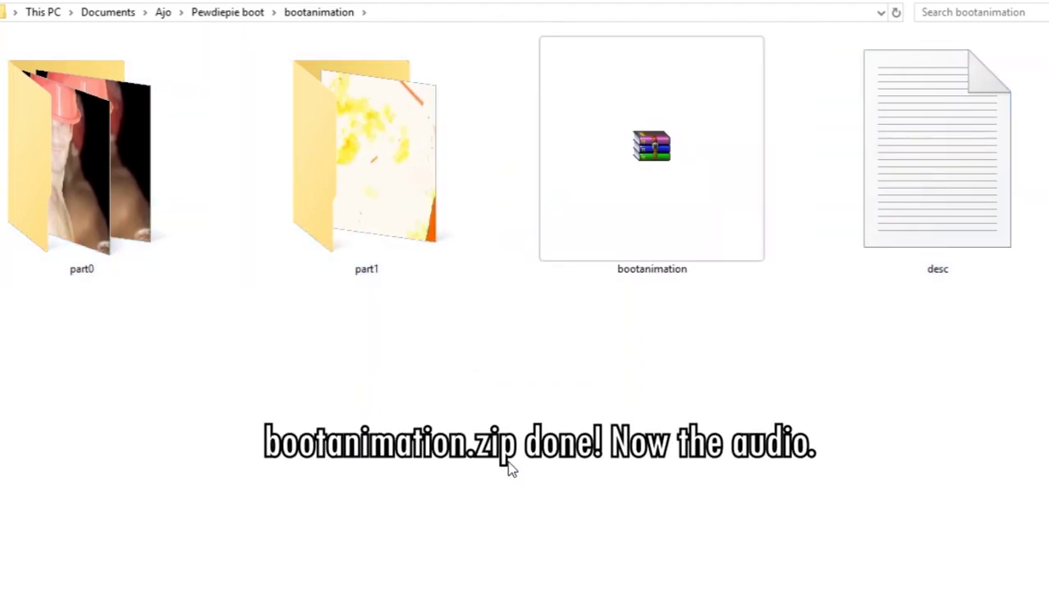
Launch VLC media player and load the PewDie video from the Pewdiepie boot folder for conversion
key(super)
text(vlc)
key(Return)
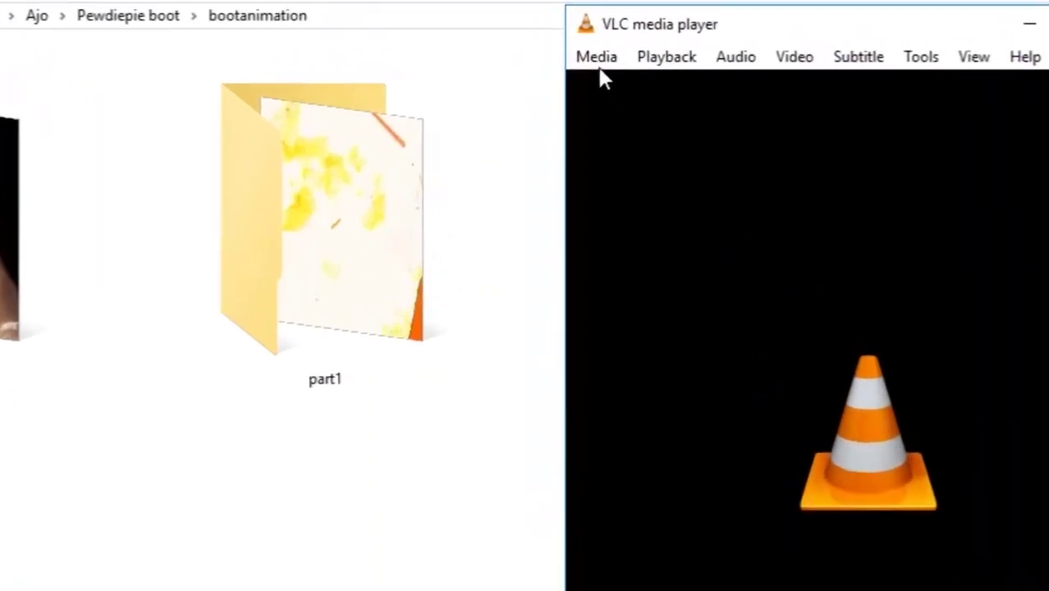
click(558, 41)
click(574, 321)
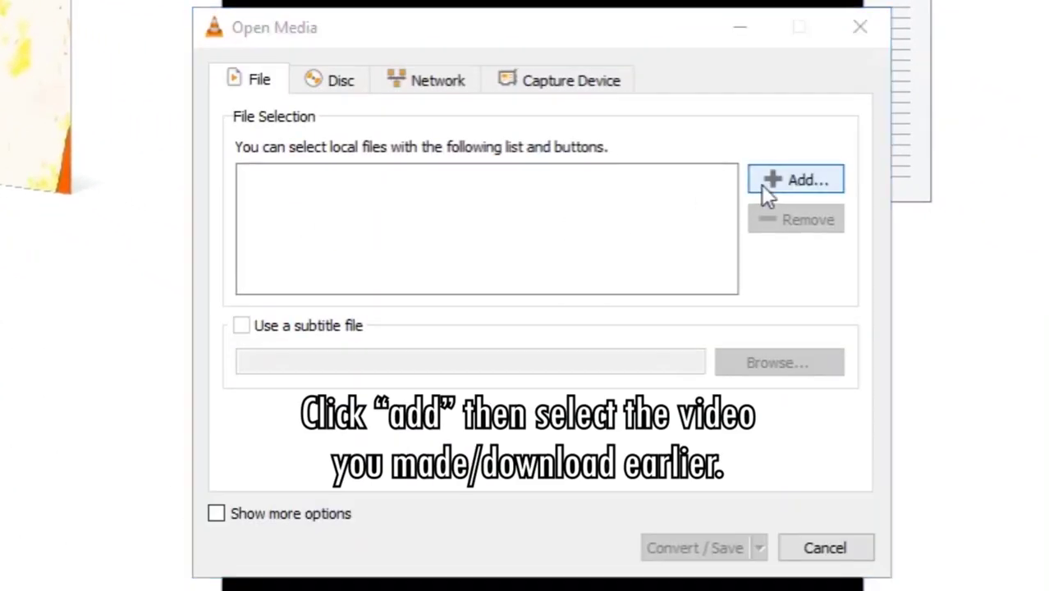
click(761, 184)
double_click(782, 253)
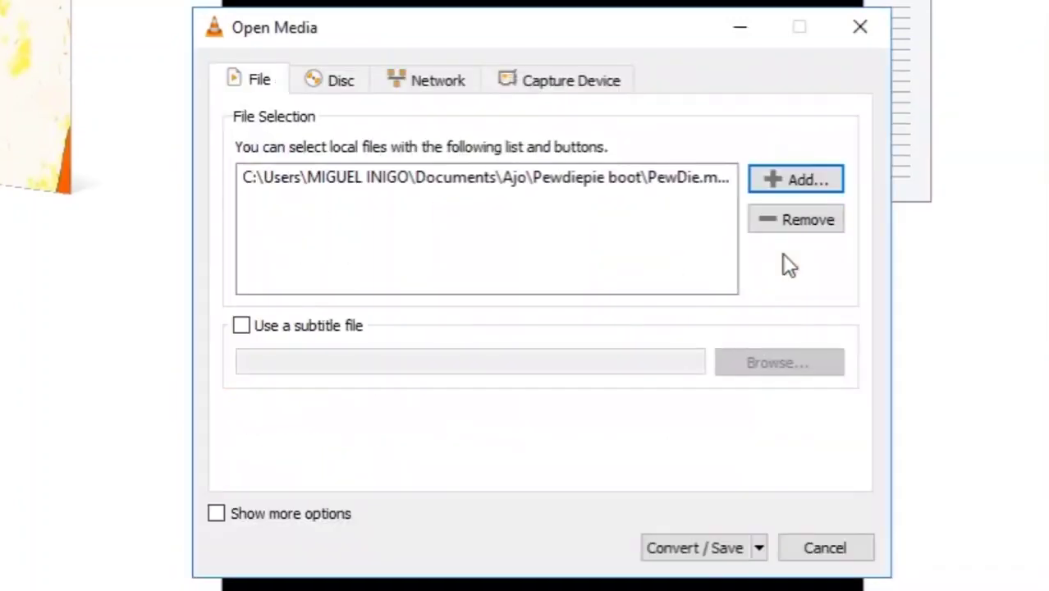
click(709, 546)
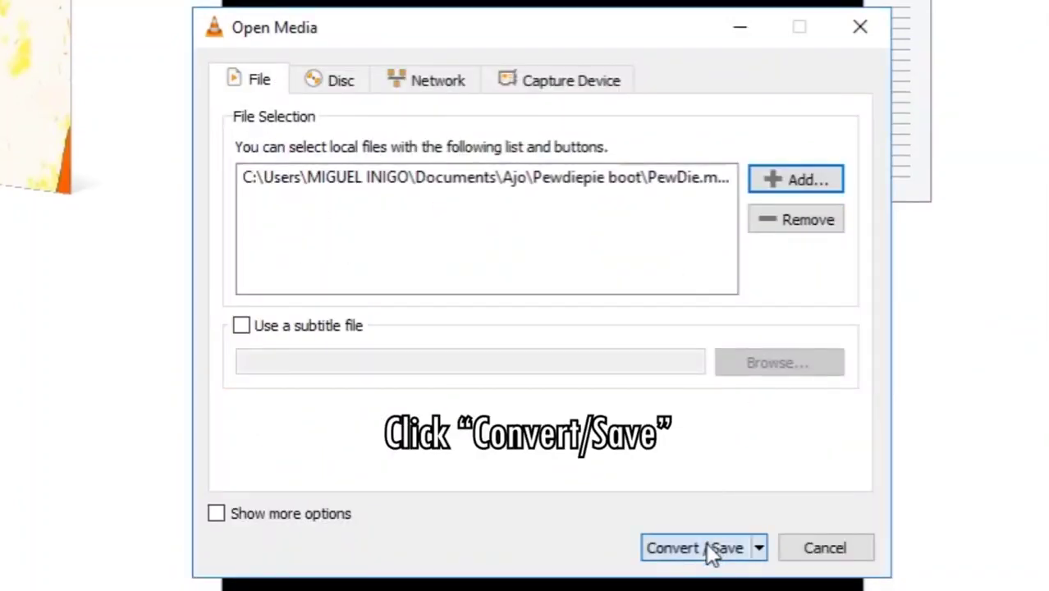
Convert the video's audio with the Vorbis (OGG) profile, saving it as PowerOn.ogg in the bootanimation folder
click(776, 484)
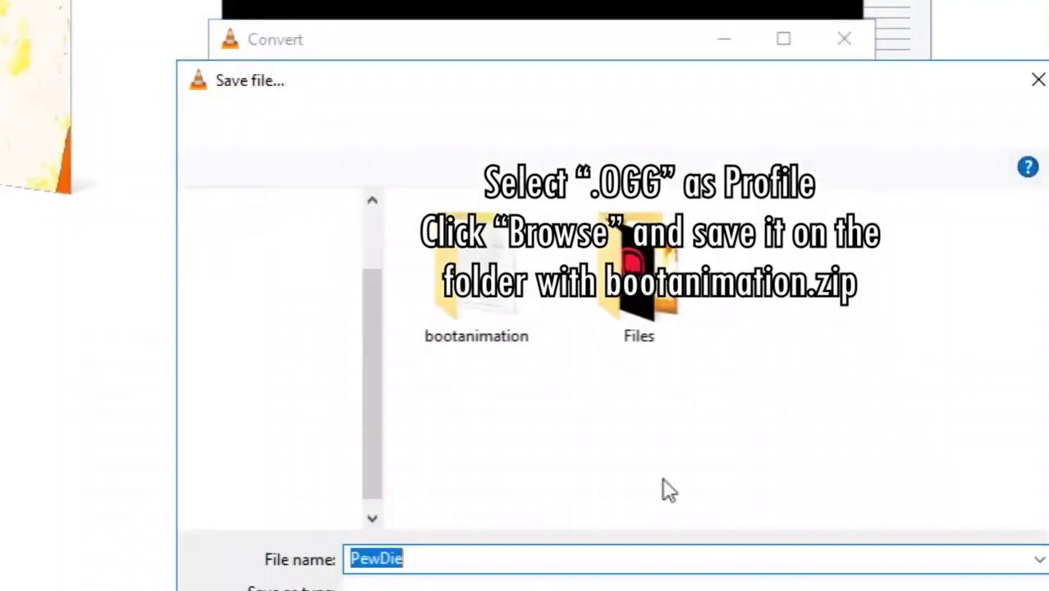
double_click(498, 303)
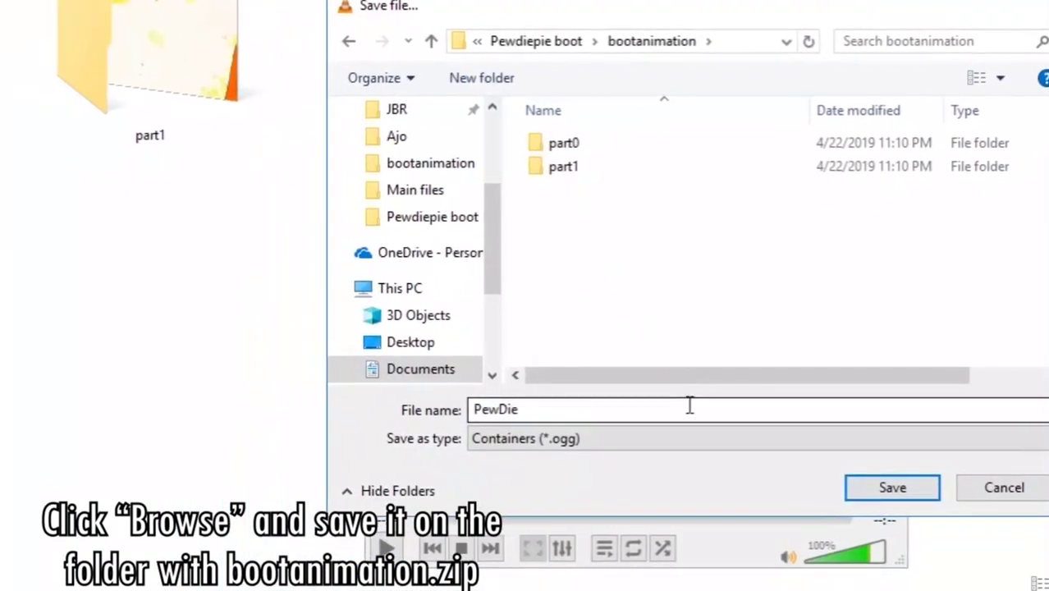
double_click(689, 406)
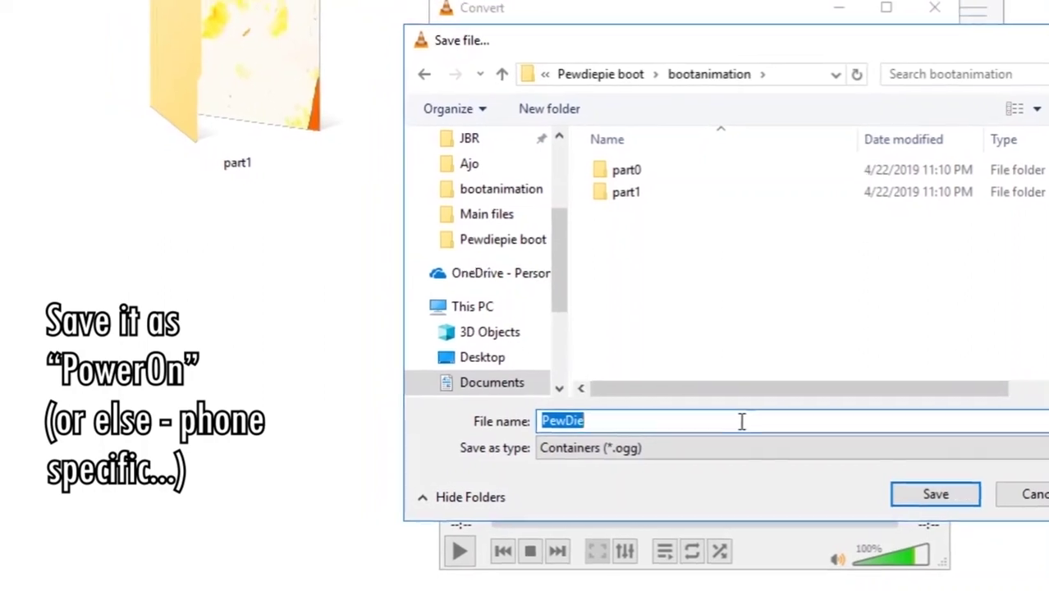
text(PowerOn)
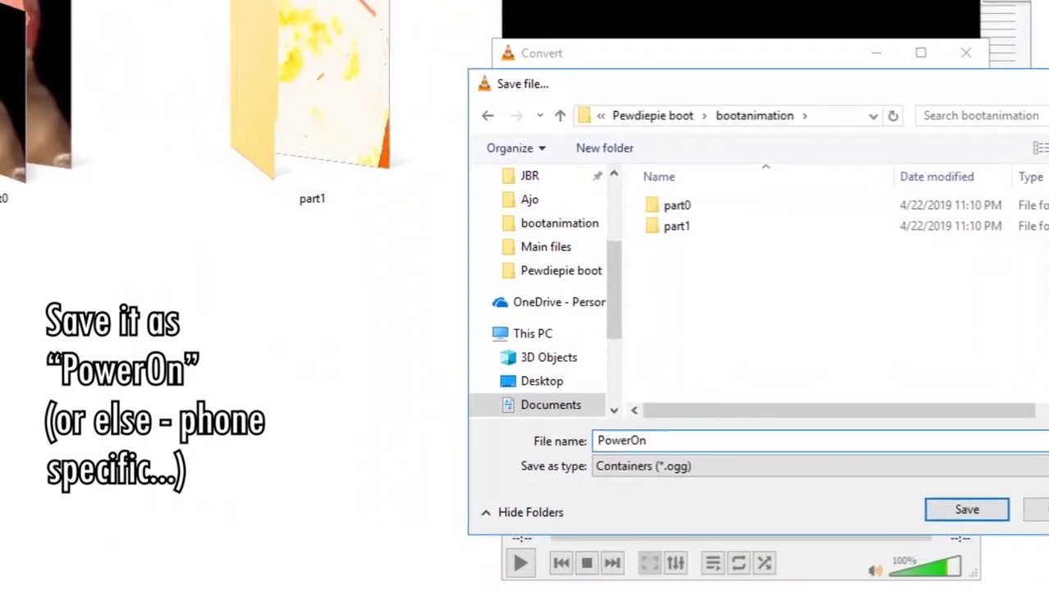
click(967, 509)
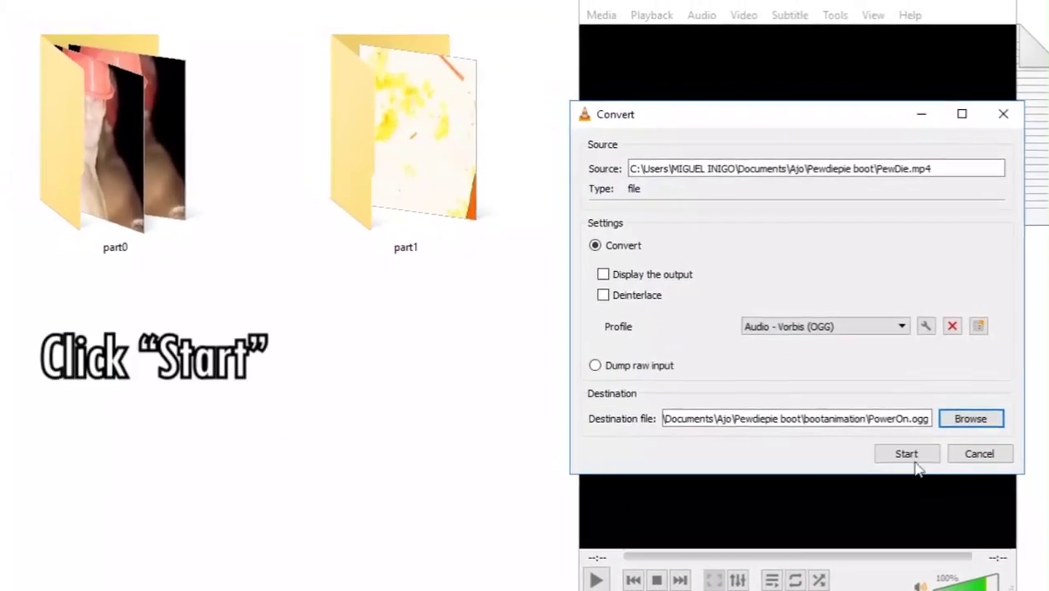
click(896, 447)
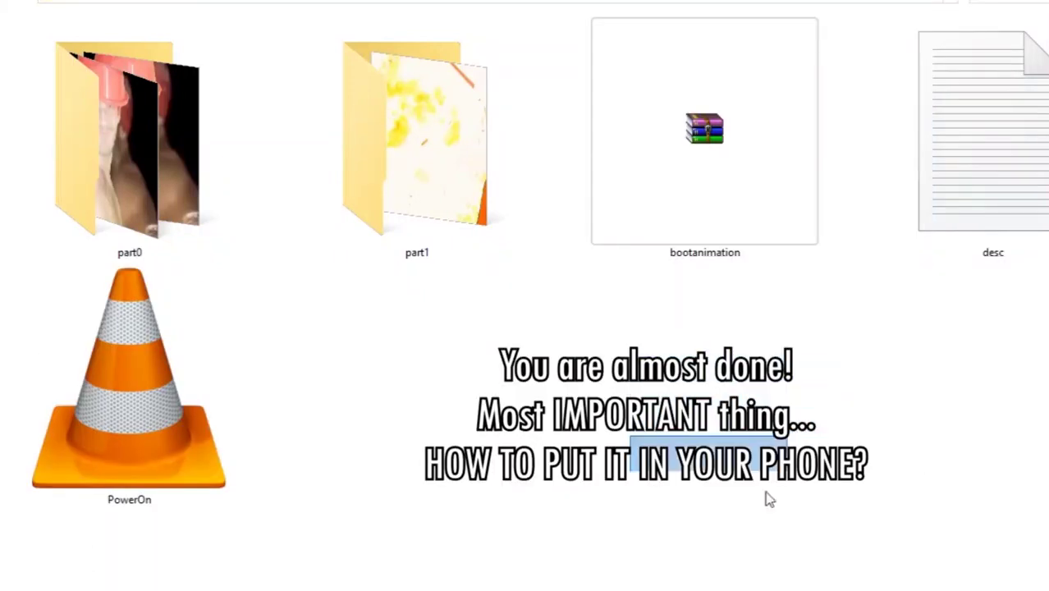
Copy the bootanimation archive and the PowerOn audio file from the bootanimation folder into the connected phone's internal storage
click(604, 232)
ctrl+click(123, 452)
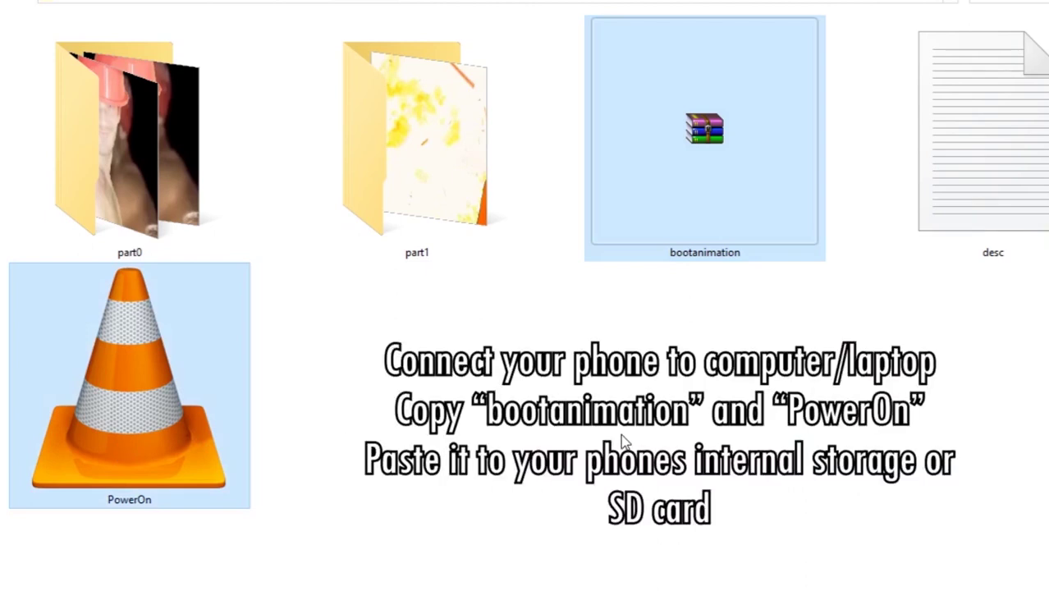
click(234, 589)
click(303, 538)
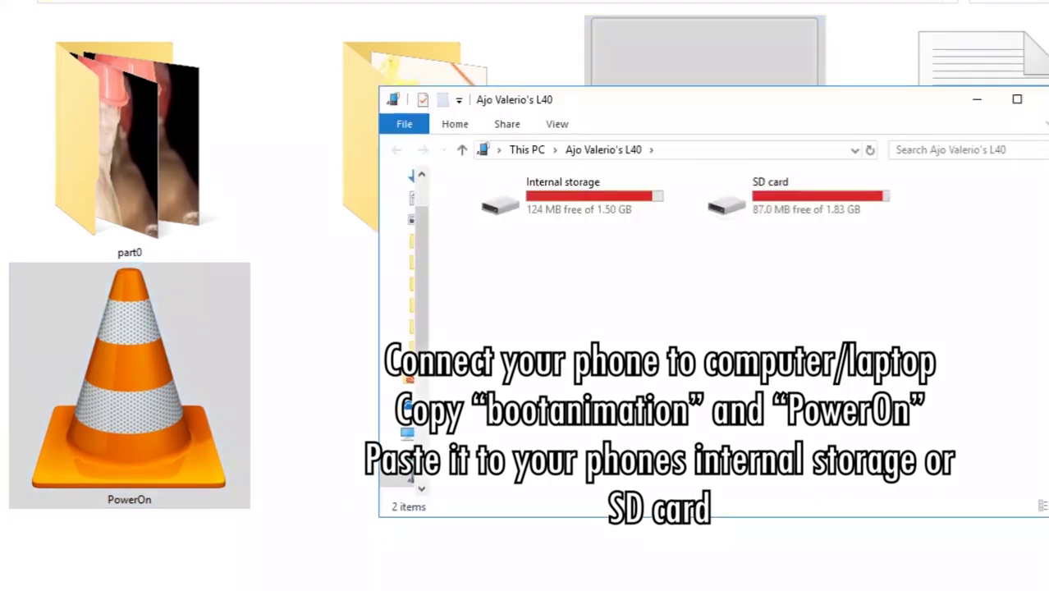
click(977, 100)
right_click(687, 53)
click(732, 300)
click(234, 589)
click(281, 551)
double_click(538, 206)
key(ctrl+v)
key(Return)
key(ctrl+v)
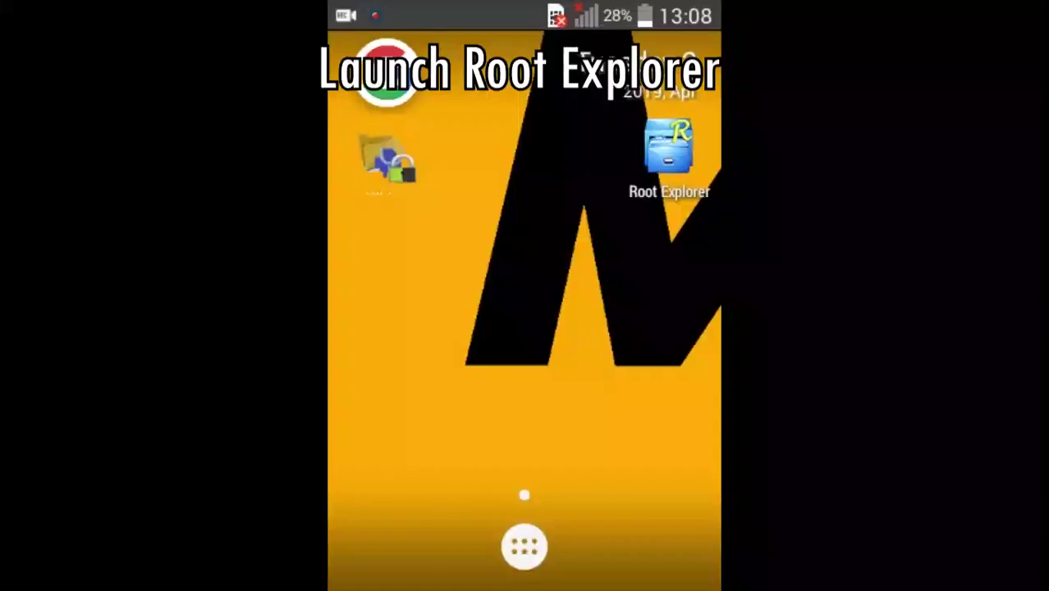
Launch Root Explorer on the phone and open the pew folder in internal storage
click(670, 152)
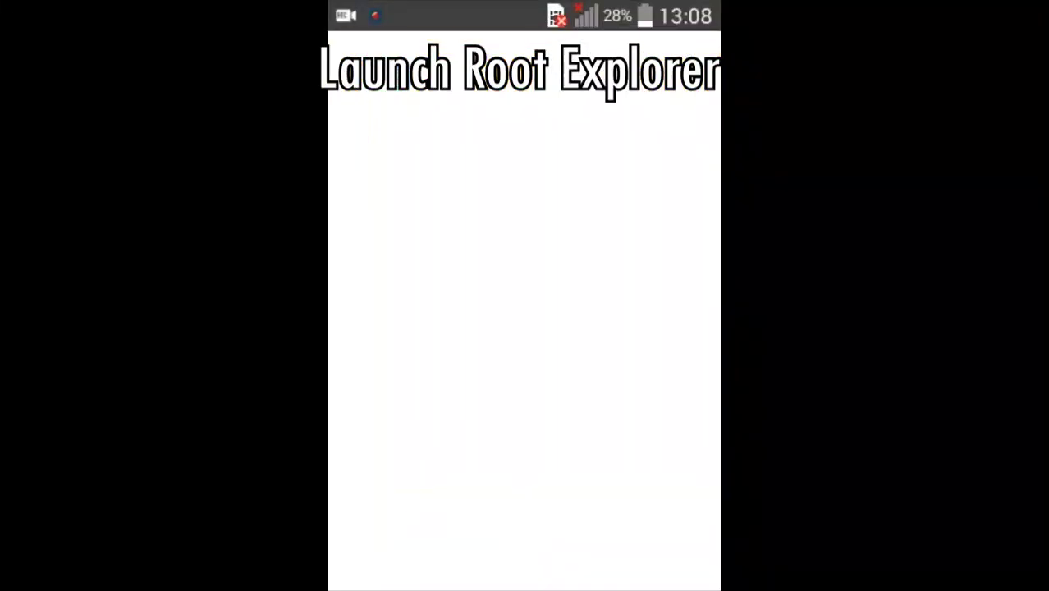
drag(569, 425, 587, 325)
drag(608, 263, 593, 286)
scroll(588, 351, down, 6)
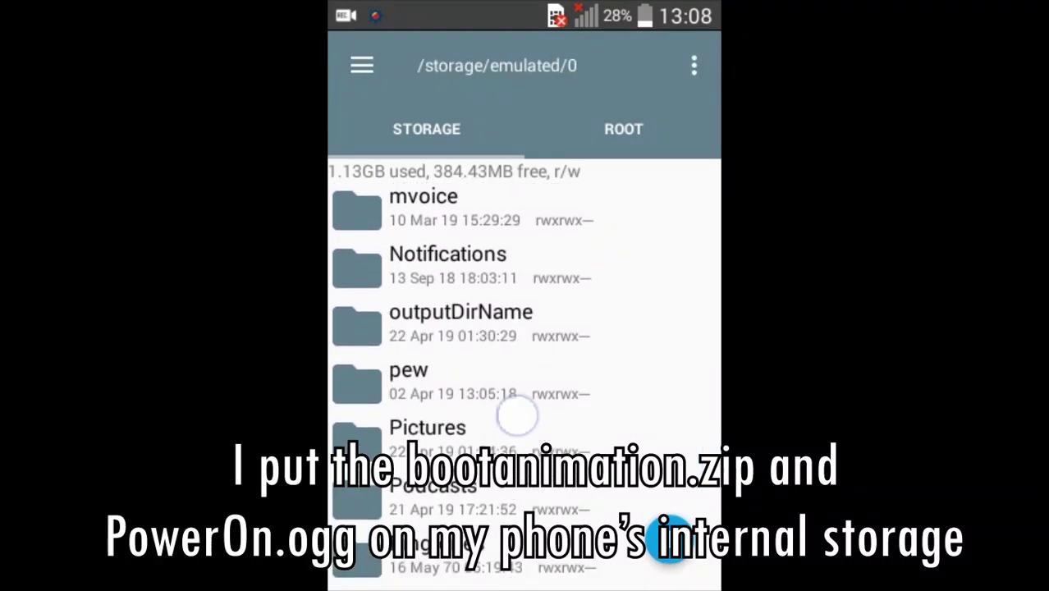
scroll(516, 416, down, 1)
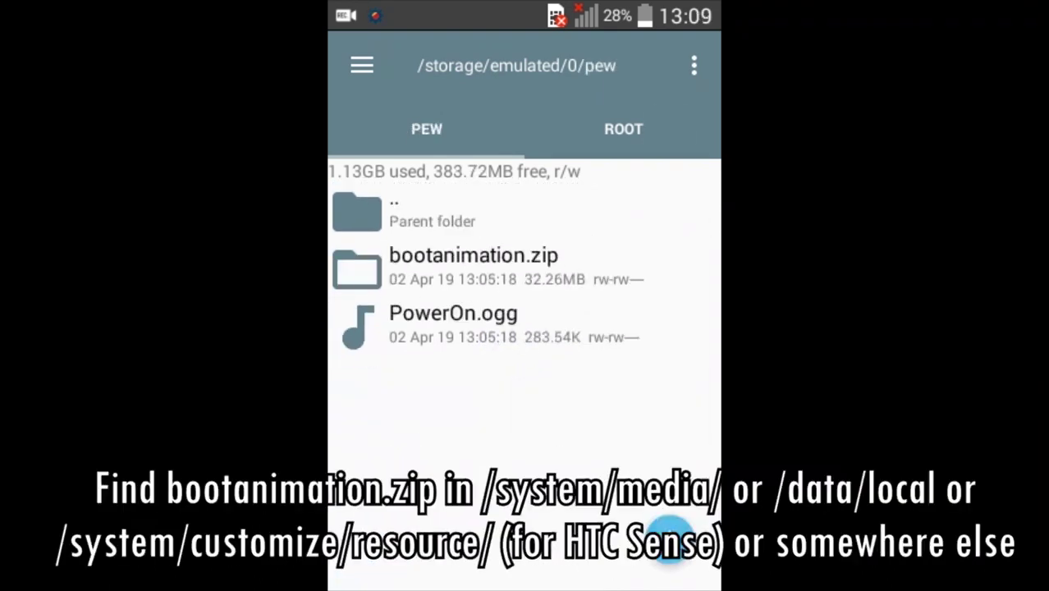
Browse from the phone's root directory to the stock boot animation's folder, /data/.OP/TEL_AU/poweron
click(667, 129)
scroll(586, 390, down, 1)
drag(586, 390, 613, 279)
click(536, 438)
drag(591, 381, 577, 332)
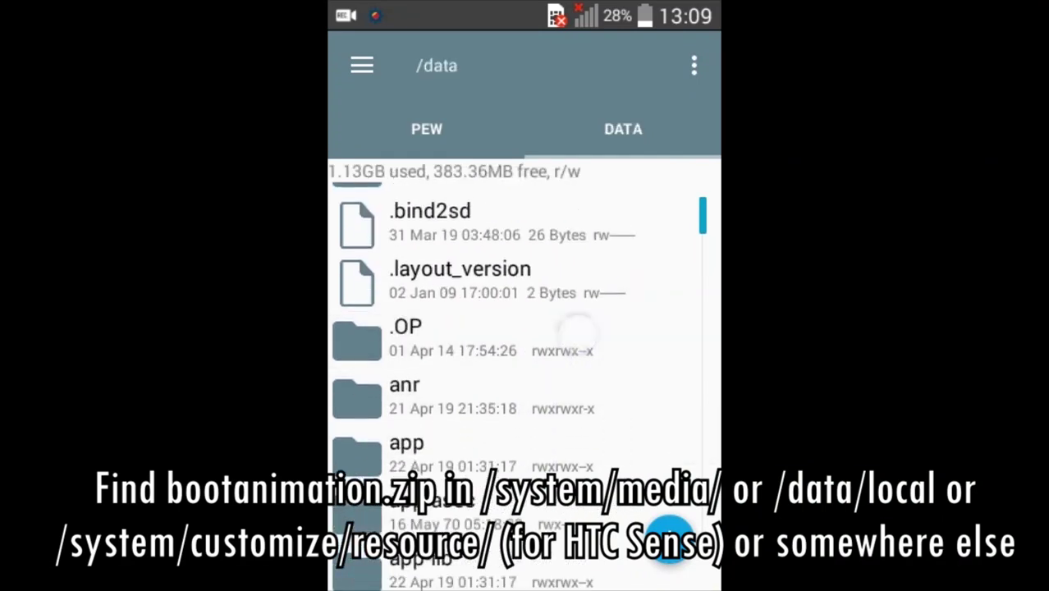
click(577, 333)
click(588, 328)
click(557, 383)
Rename the stock bootanimation.zip in the poweron folder as bootanimation.zip.bak
click(606, 271)
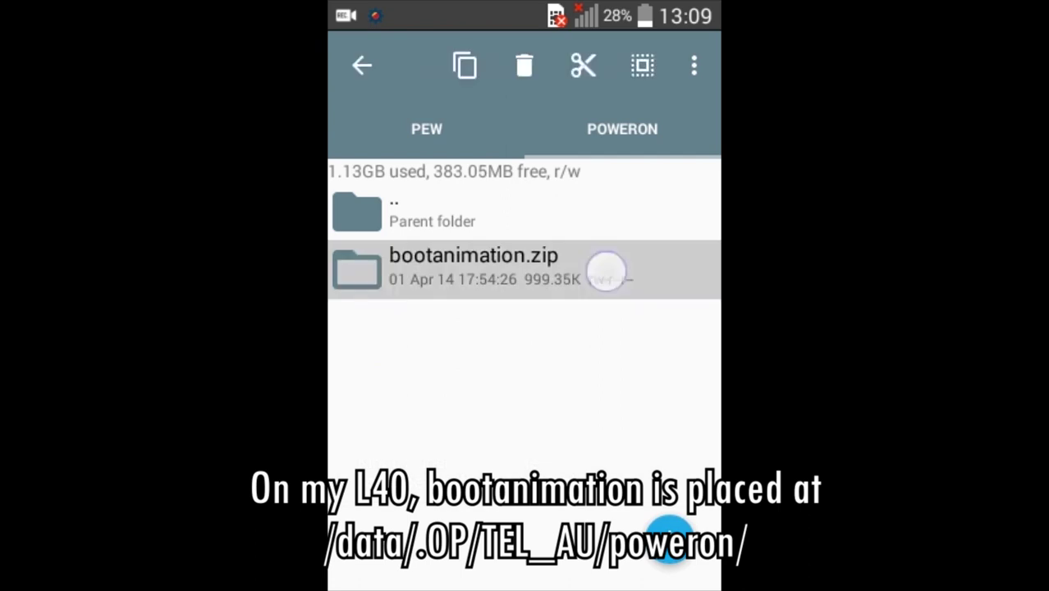
click(694, 66)
click(603, 187)
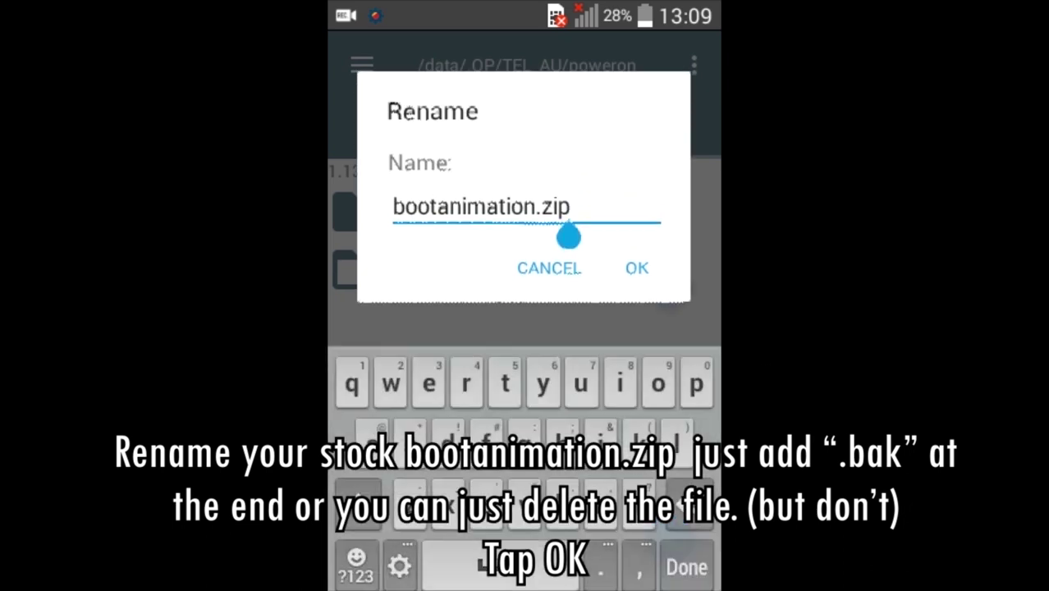
text(.bak)
click(636, 265)
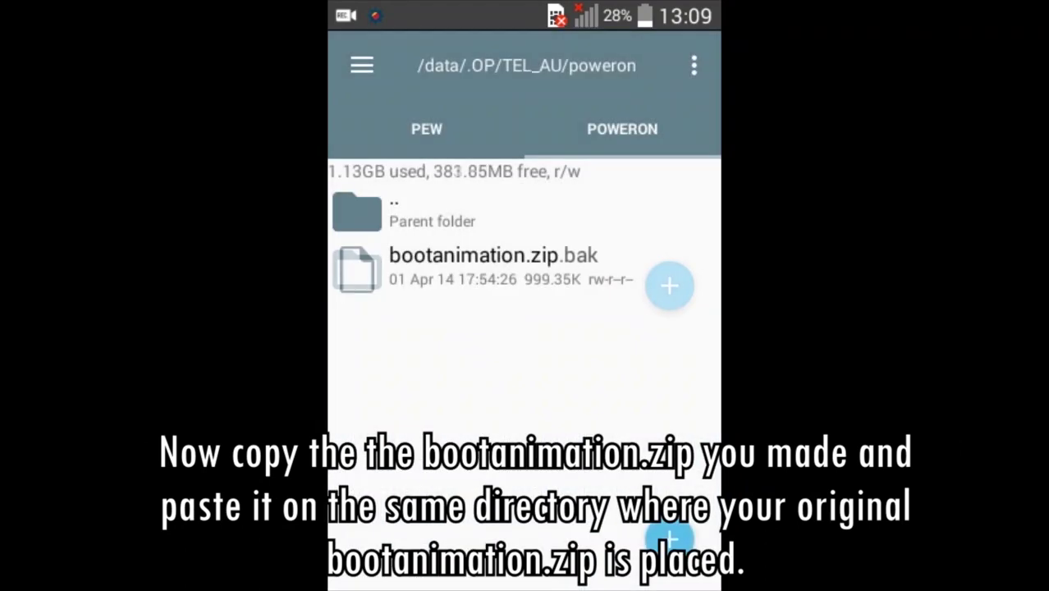
Copy the custom bootanimation.zip from the pew folder into /data/.OP/TEL_AU/poweron
click(386, 121)
click(597, 273)
click(464, 65)
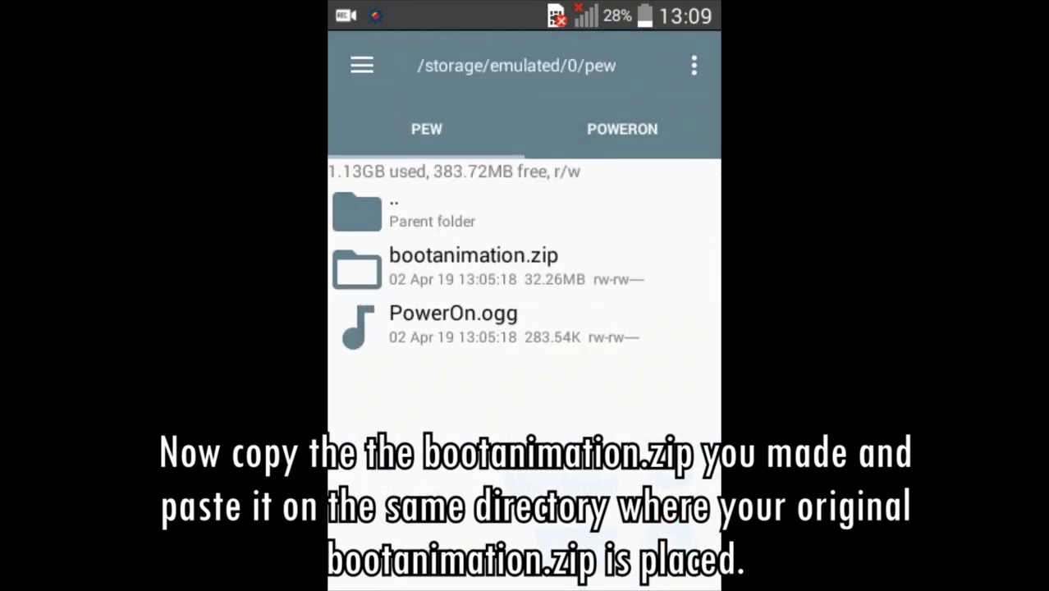
click(622, 129)
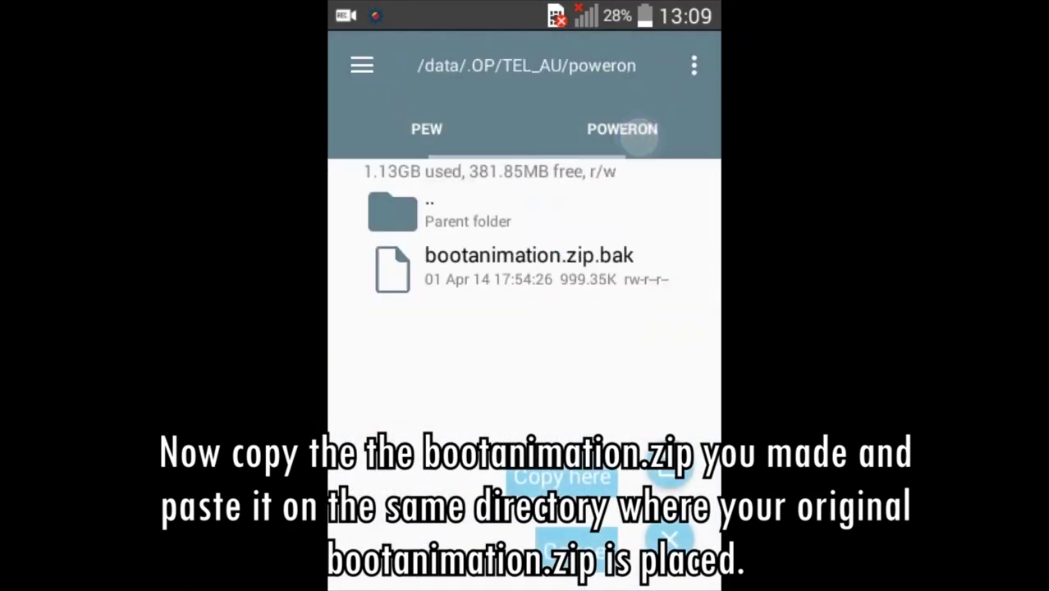
click(562, 476)
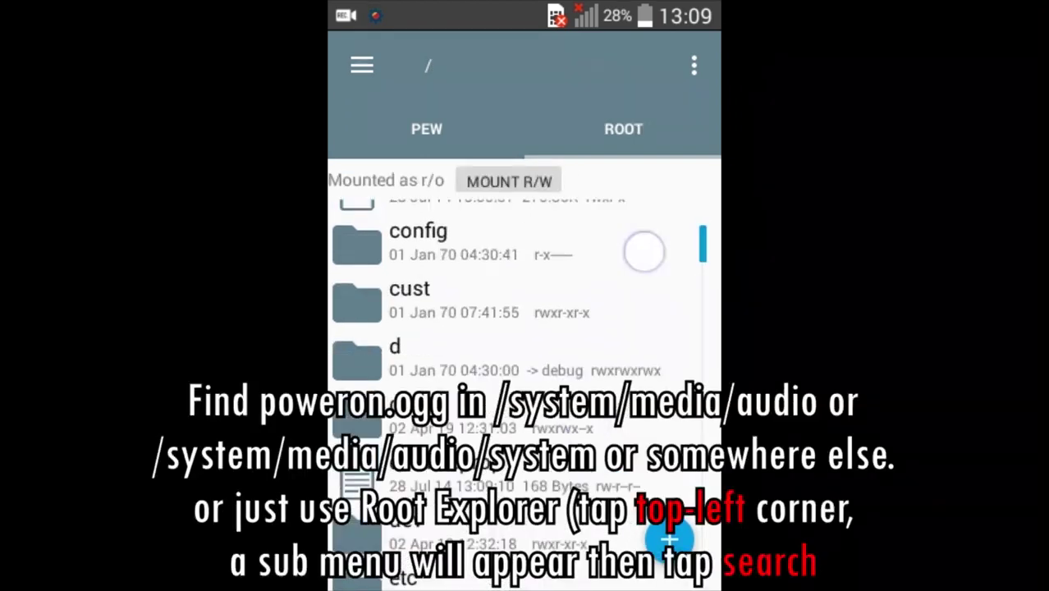
Browse from the phone's root directory to the stock power-on sound's folder, /system/media/audio/ui
scroll(645, 248, down, 10)
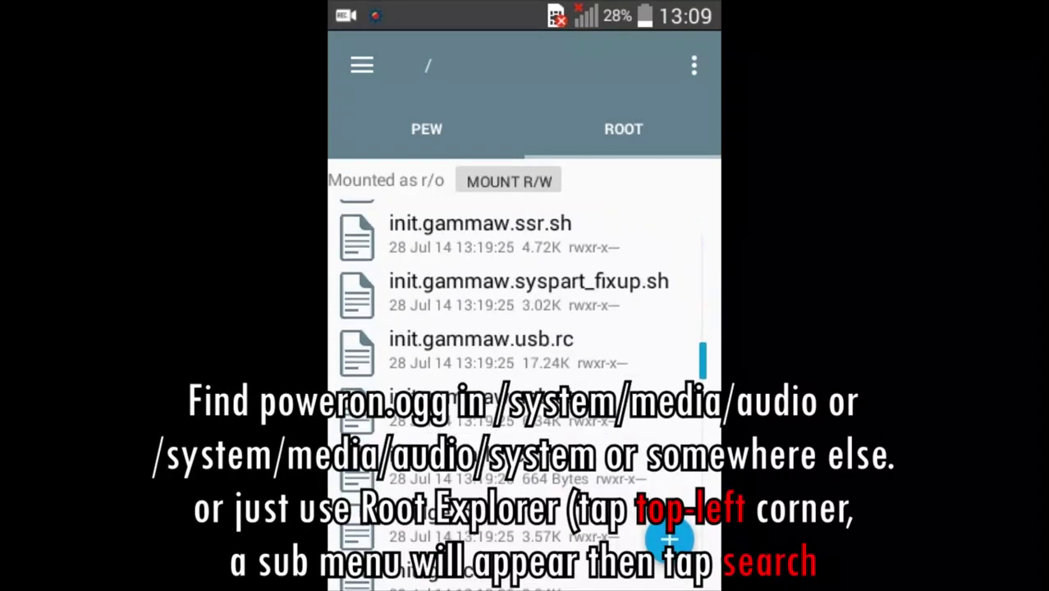
scroll(599, 427, down, 5)
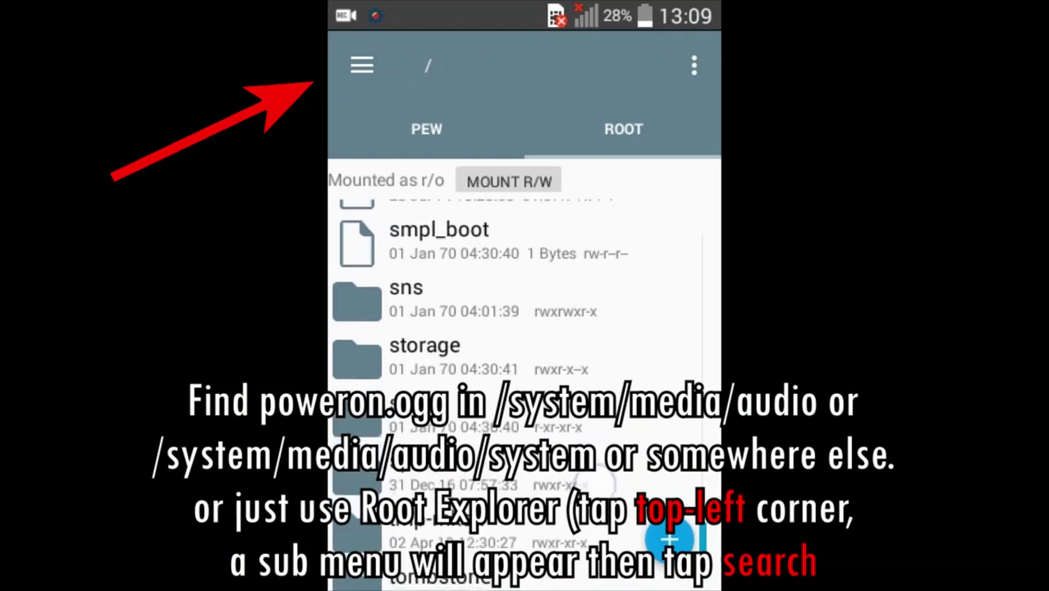
click(593, 475)
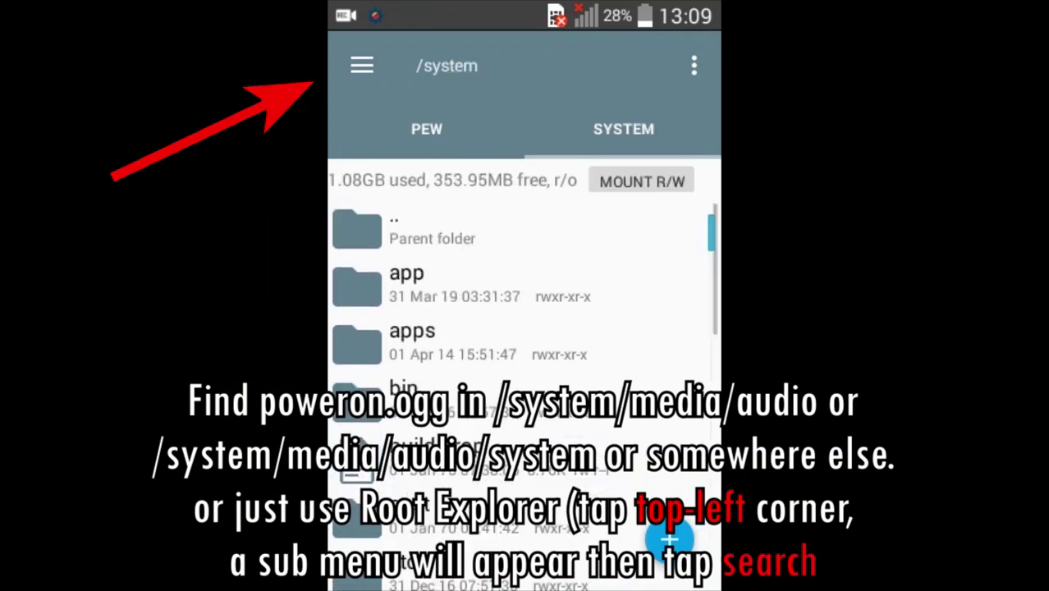
scroll(631, 261, down, 2)
click(648, 394)
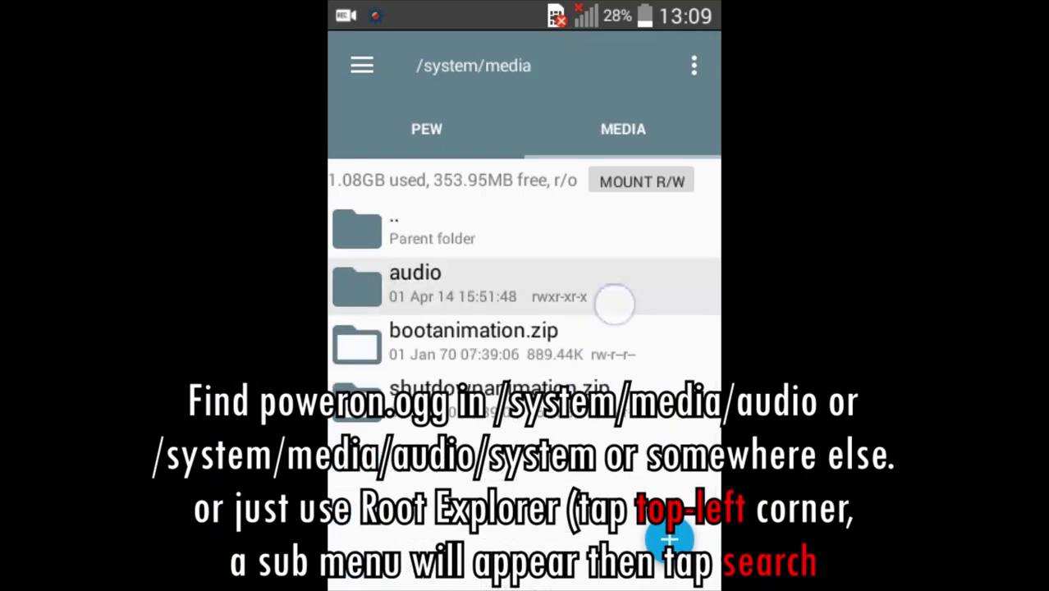
click(615, 304)
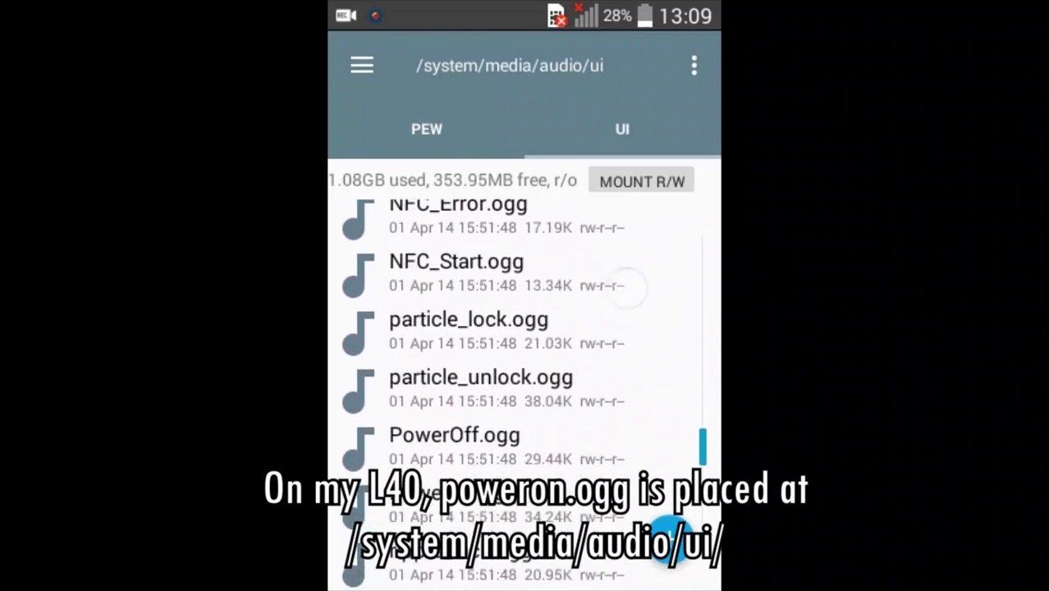
Rename the stock PowerOn.ogg in the ui folder as PowerOn.ogg.bak, remounting the file system as read-write
scroll(595, 372, down, 1)
click(586, 387)
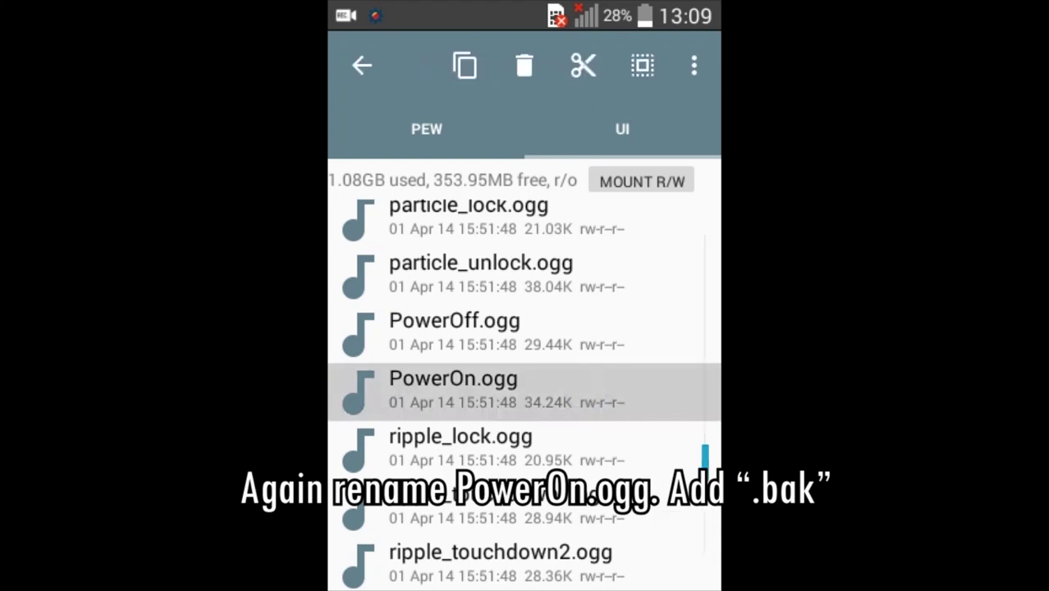
click(693, 66)
click(613, 128)
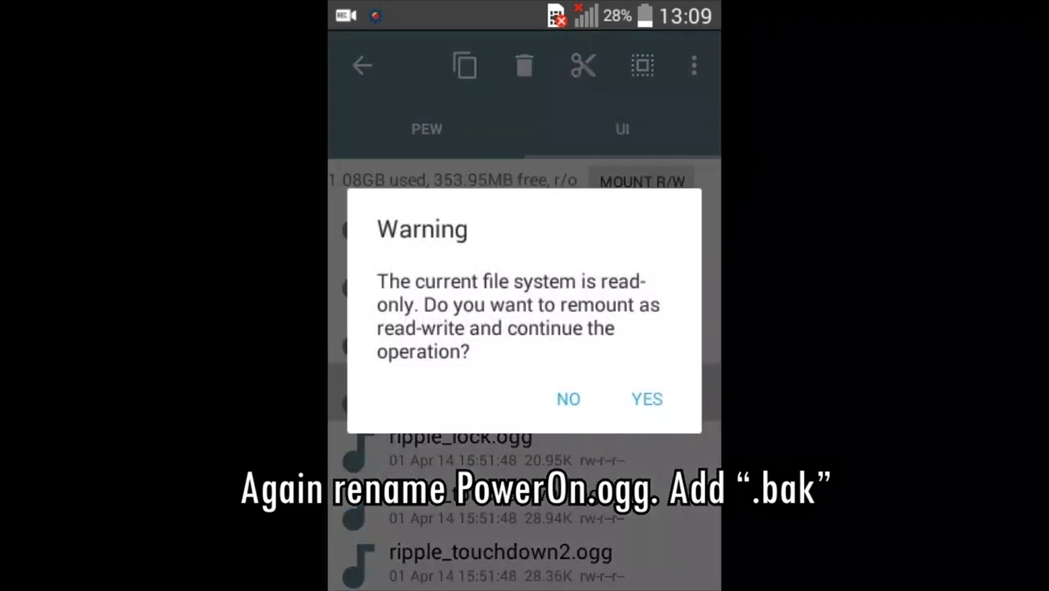
click(647, 399)
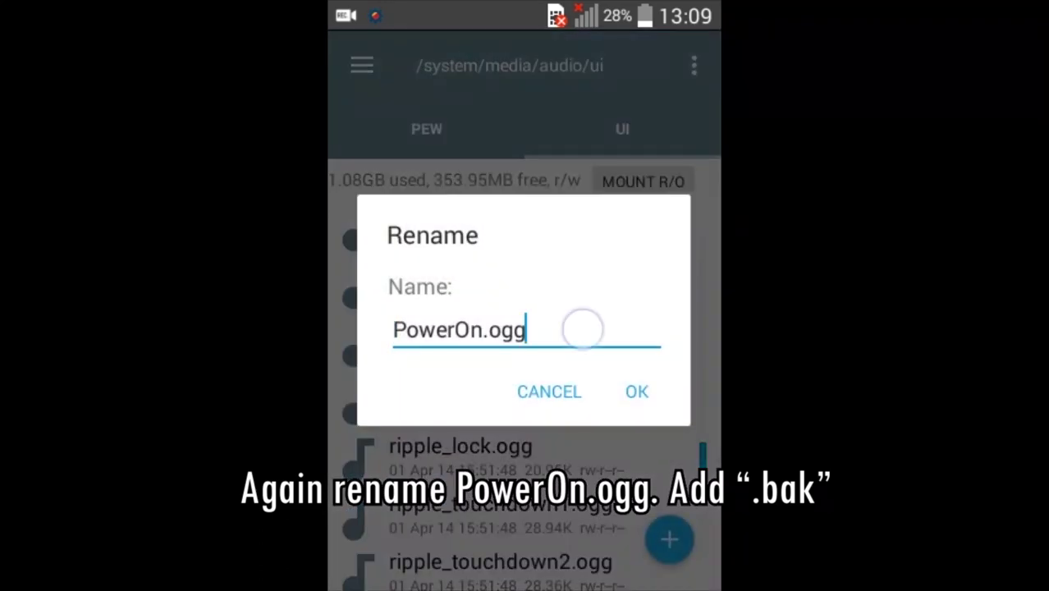
click(583, 329)
text(.bak)
click(637, 264)
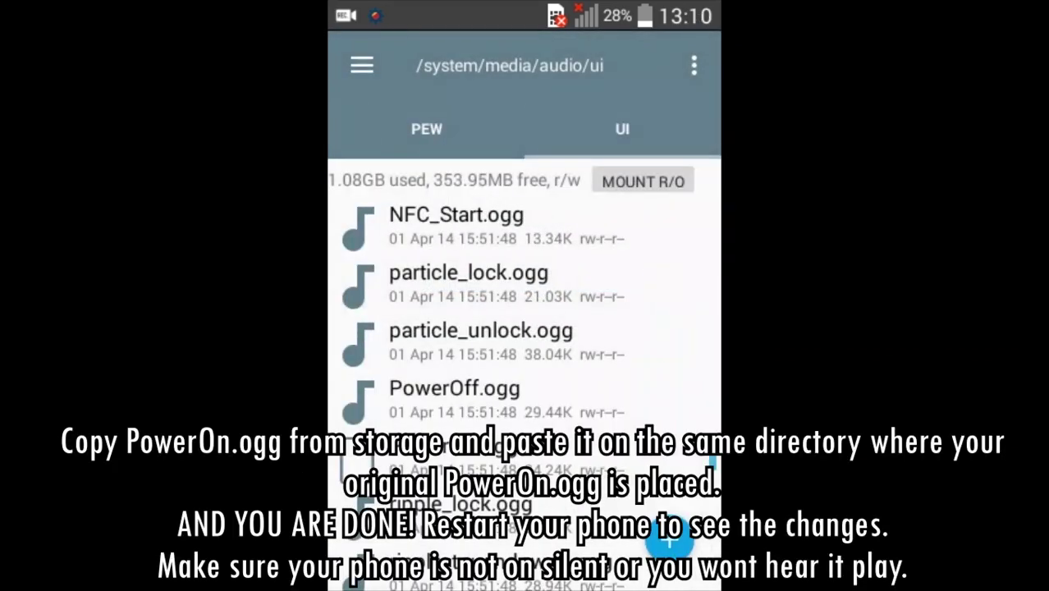
Copy the custom PowerOn.ogg from the pew folder into /system/media/audio/ui
click(402, 122)
click(577, 332)
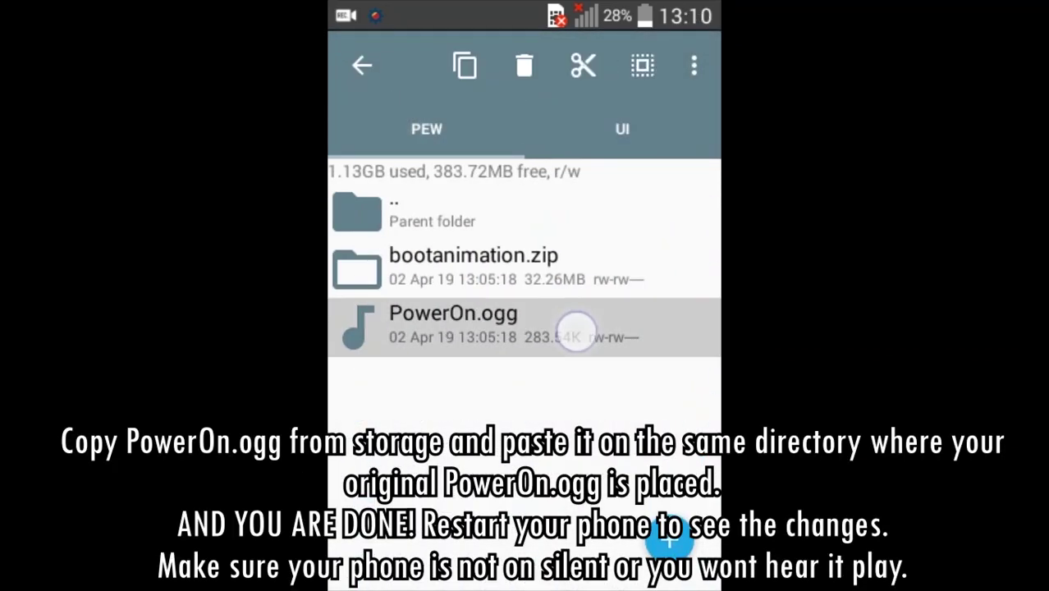
click(465, 65)
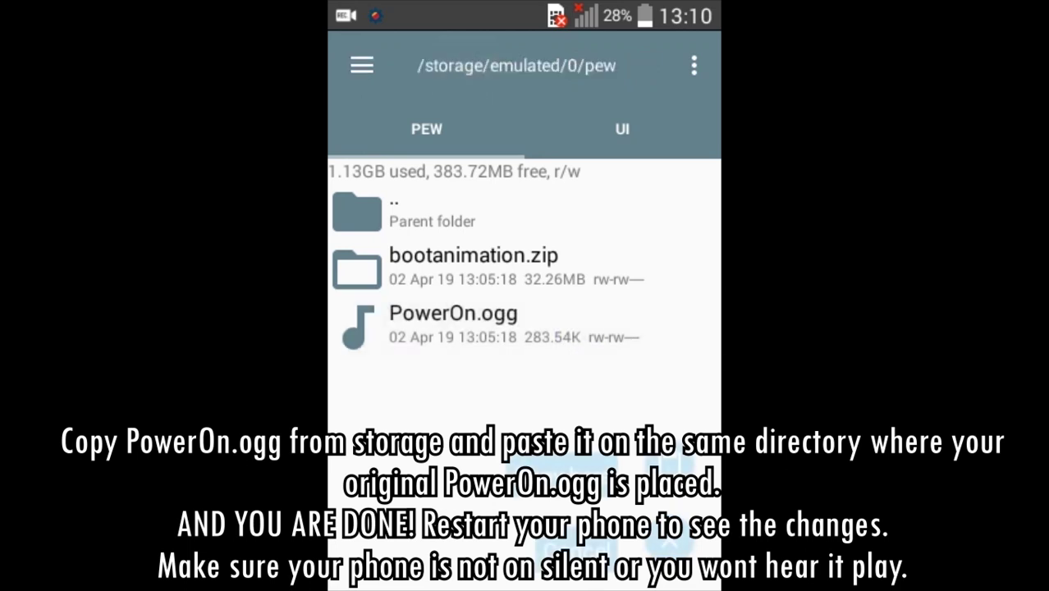
click(622, 129)
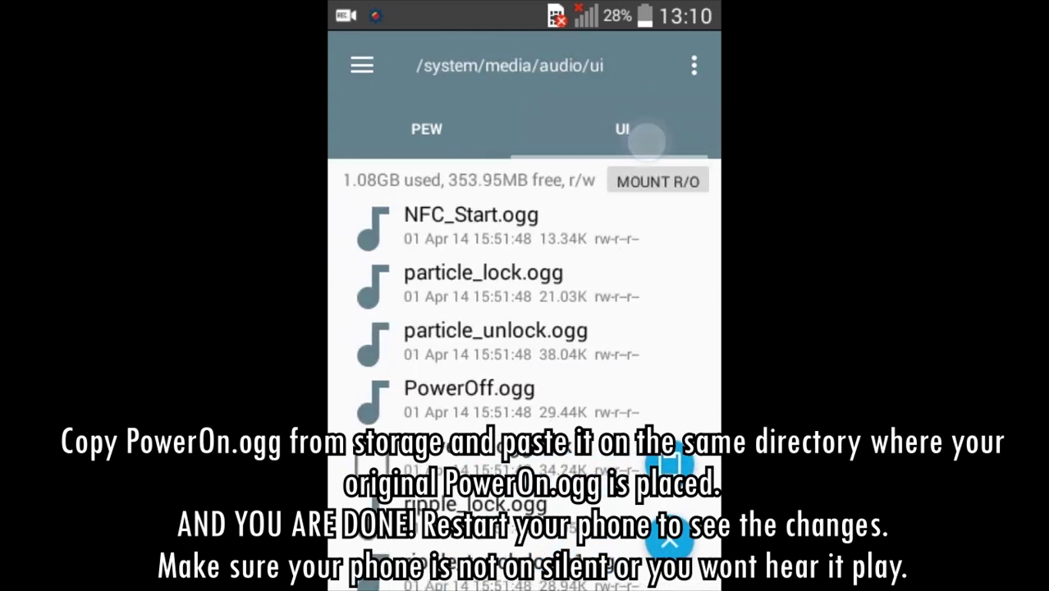
click(670, 463)
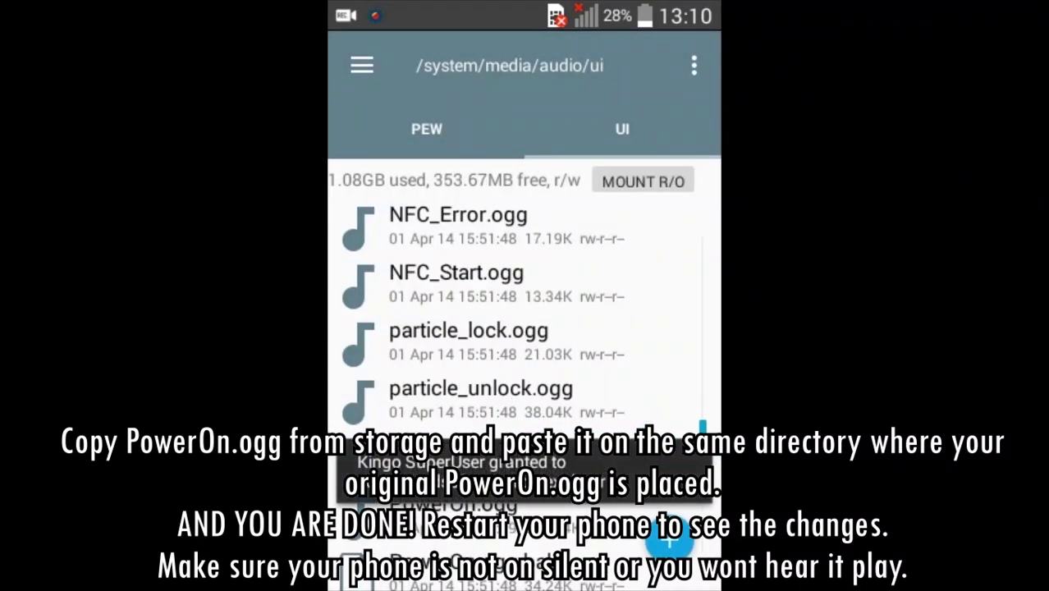
Restart the phone to load the custom boot animation and power-on sound
click(605, 300)
click(635, 374)
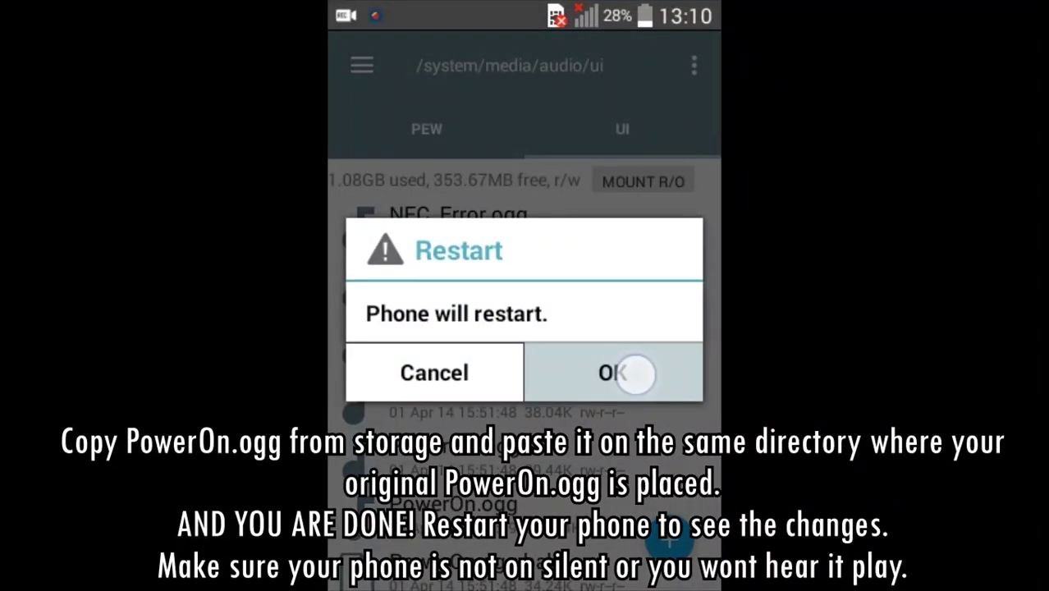